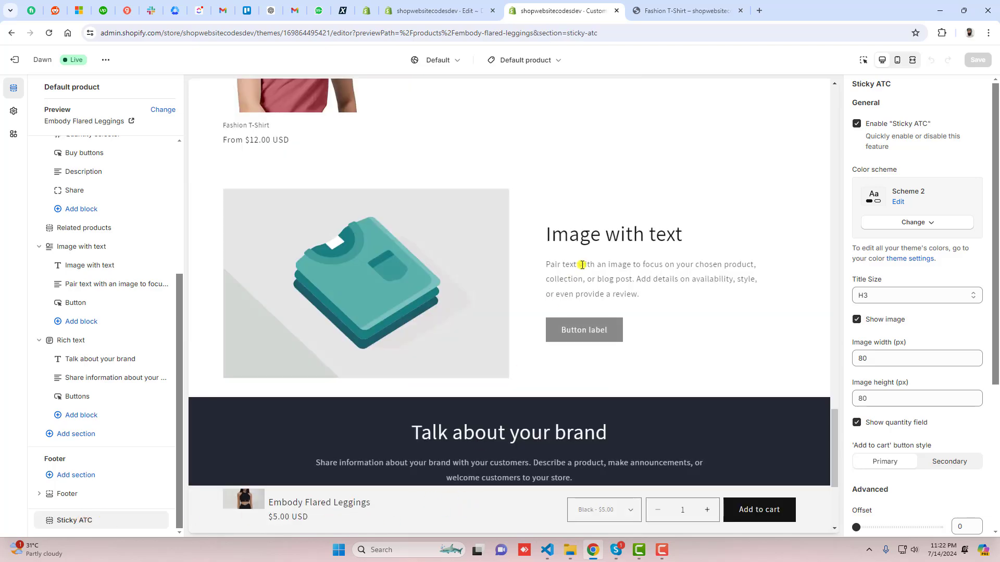
# Step: Highlight the sticky bar's product title and price in the preview, and show its variant options
pyautogui.scroll(-8, 580, 263)
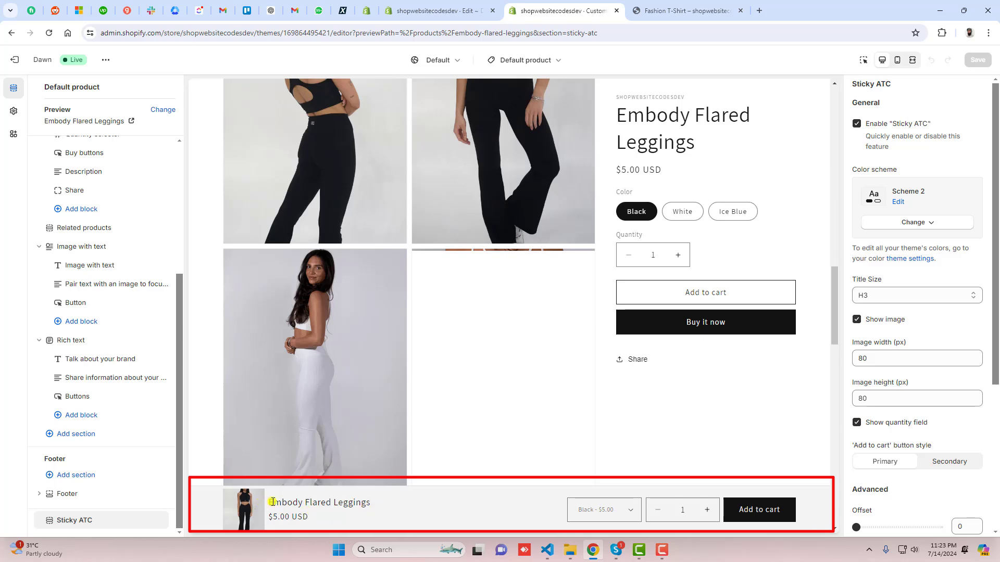
pyautogui.moveTo(270, 502); pyautogui.dragTo(371, 502)
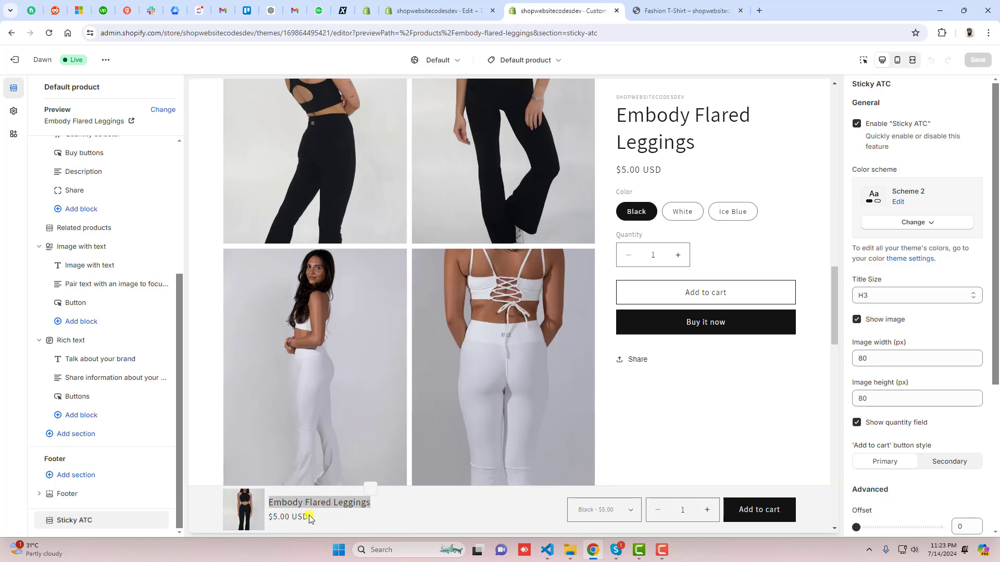
pyautogui.moveTo(308, 517); pyautogui.dragTo(268, 517)
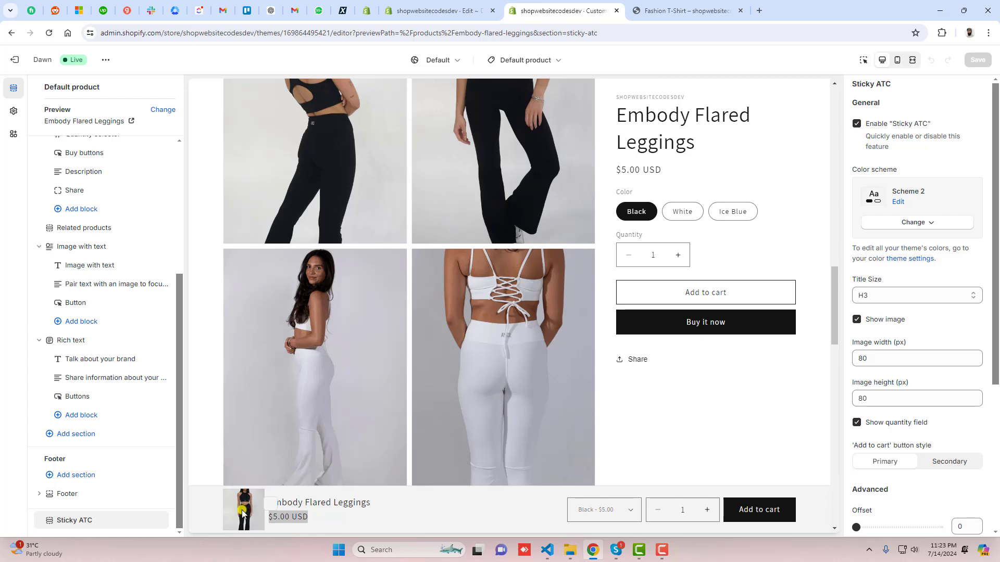
pyautogui.click(613, 516)
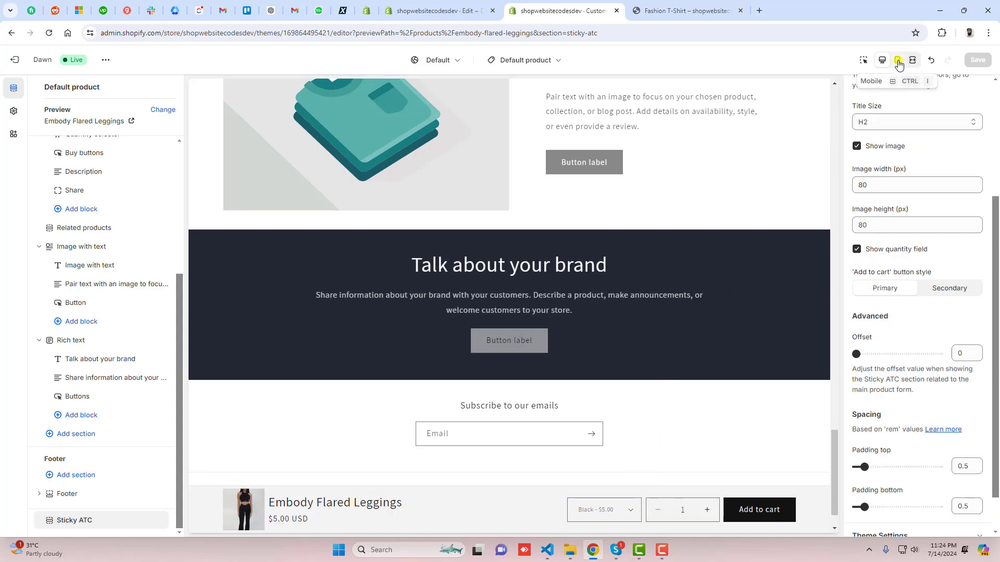
# Step: Preview the product page in mobile layout and check the sticky bar's product title
pyautogui.click(897, 59)
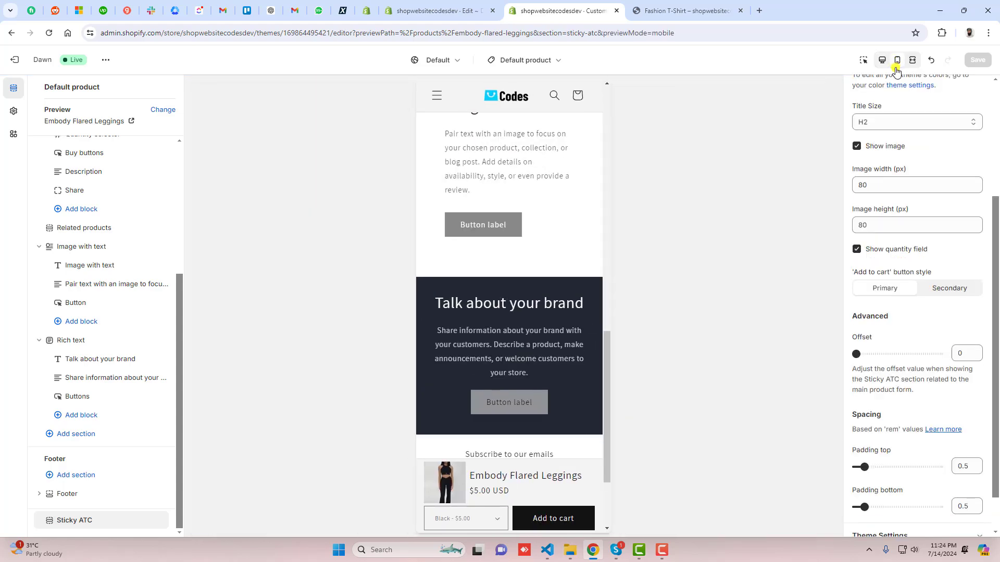
pyautogui.scroll(-2, 549, 402)
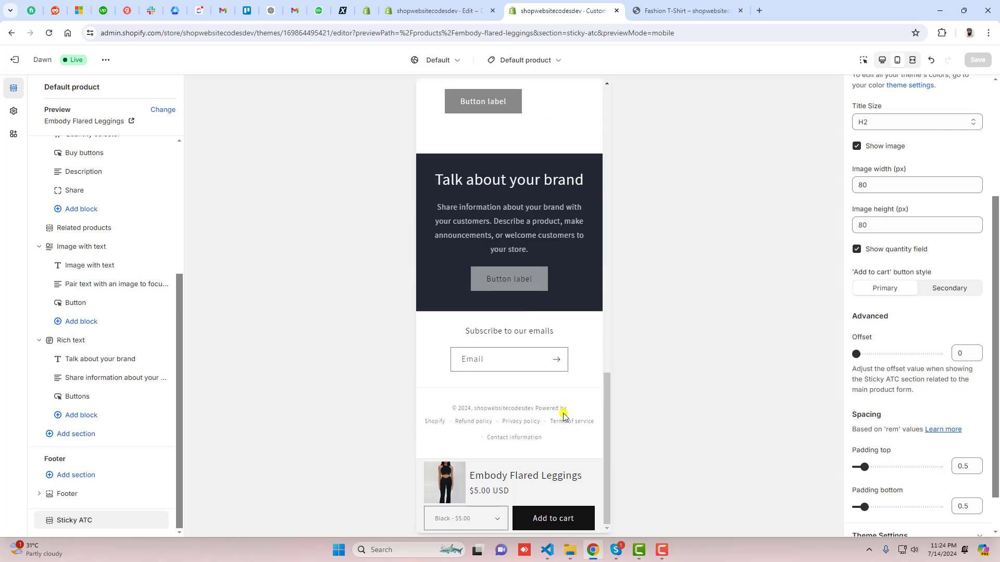
pyautogui.scroll(10, 561, 414)
pyautogui.scroll(-6, 560, 413)
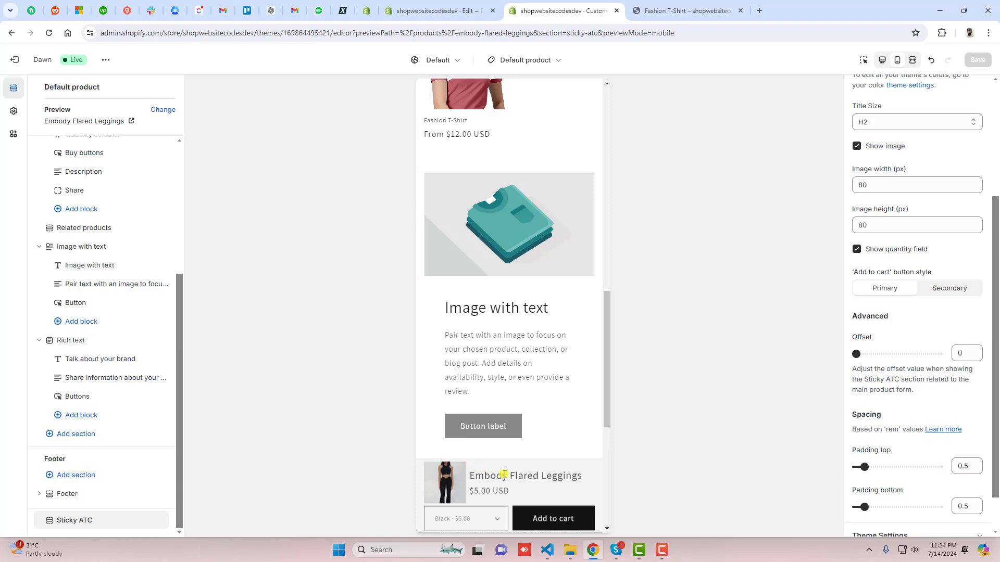
pyautogui.moveTo(497, 475); pyautogui.dragTo(577, 475)
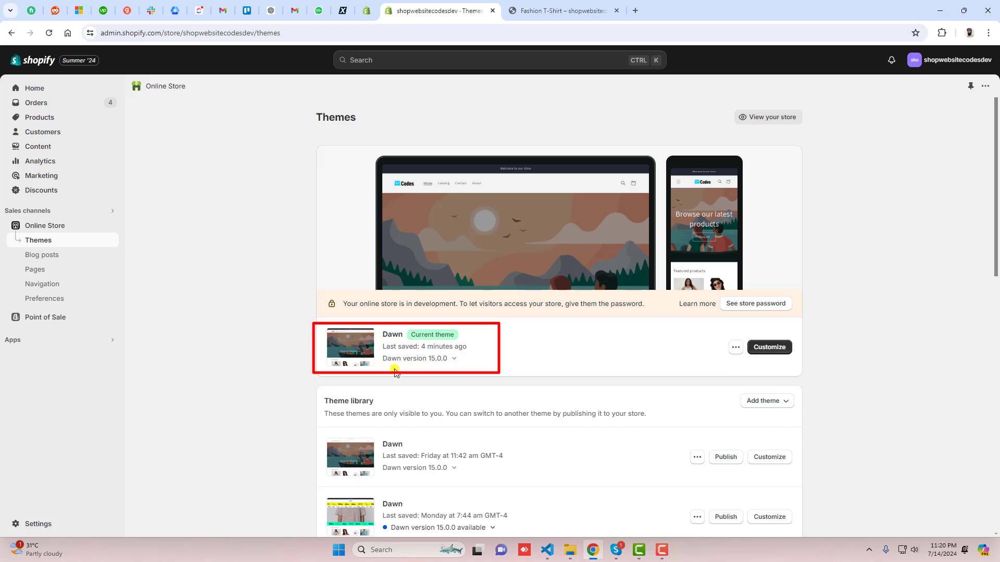
# Step: Check the live Fashion T-Shirt page for a sticky add-to-cart bar, scrolling to the footer and back
pyautogui.click(560, 10)
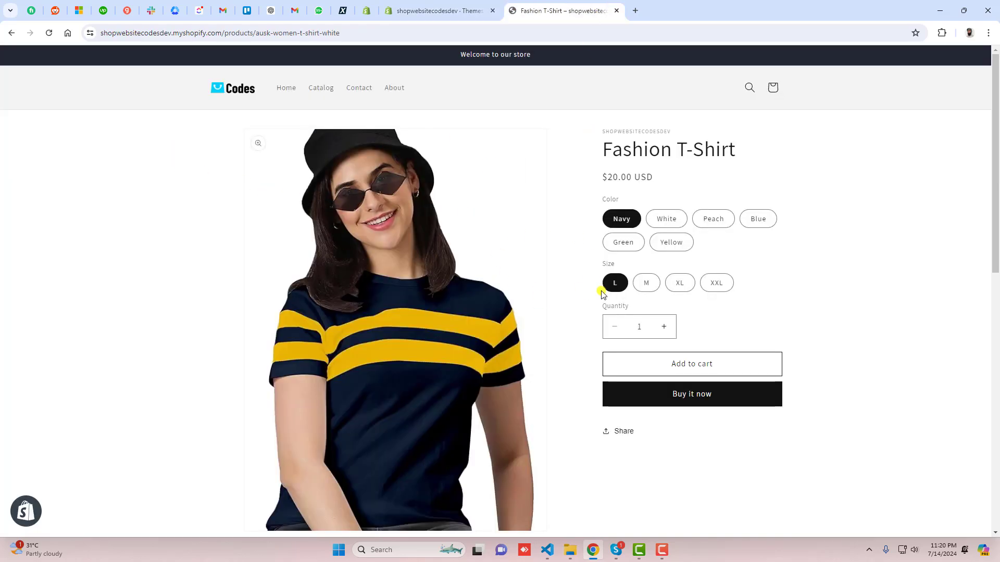
pyautogui.scroll(-4, 721, 251)
pyautogui.scroll(-5, 721, 251)
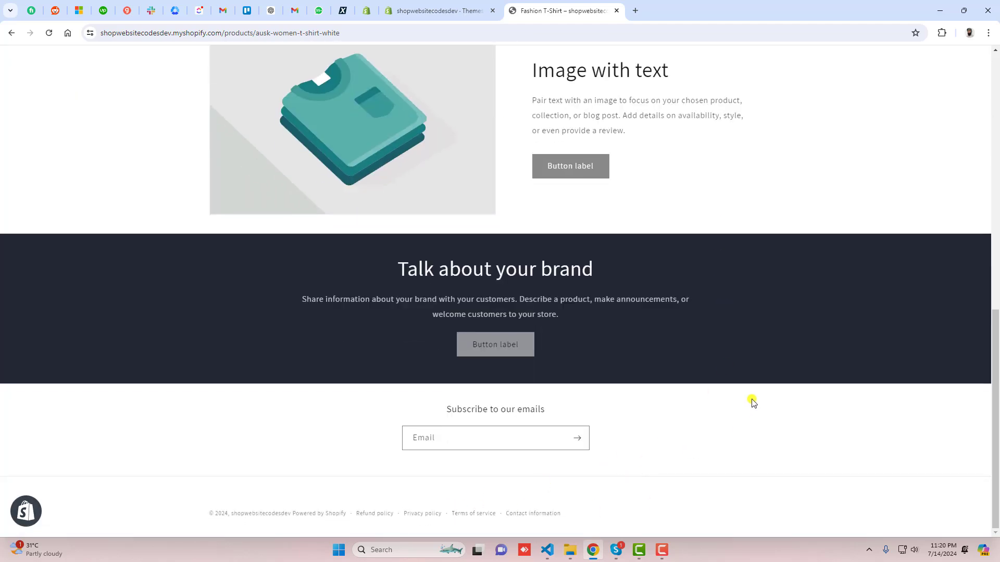
pyautogui.scroll(9, 752, 401)
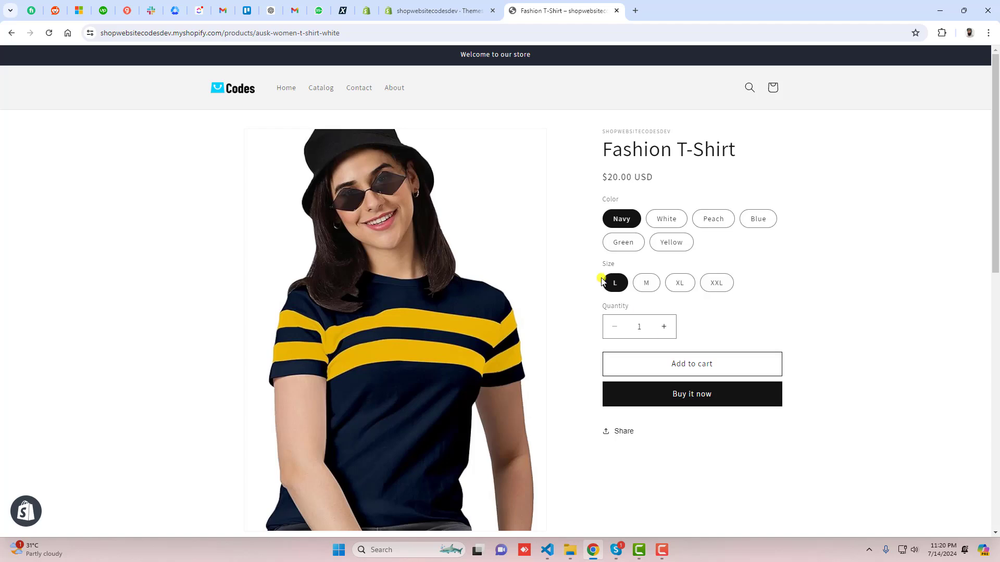
# Step: Open the current Dawn theme's code editor from the Themes page
pyautogui.click(457, 11)
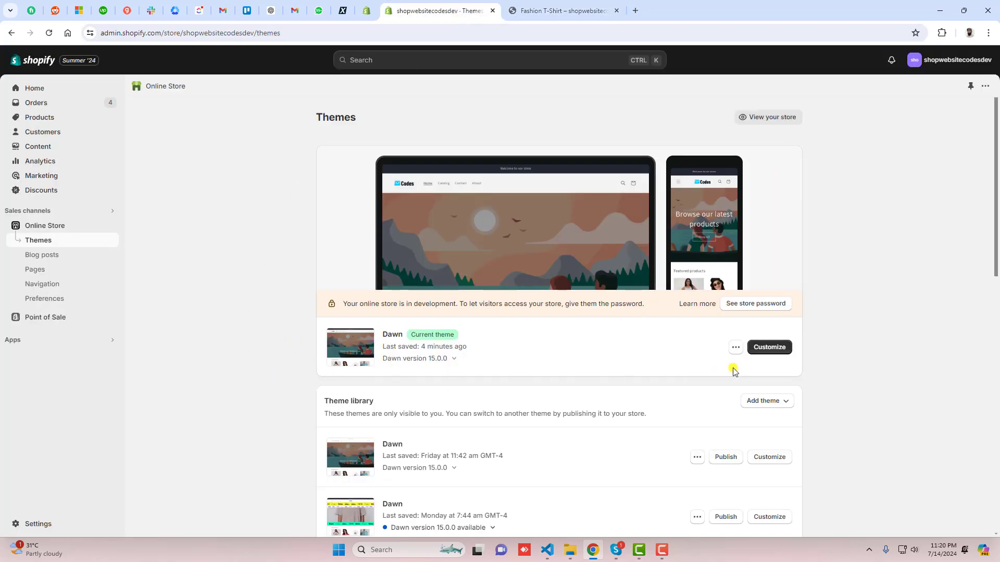
pyautogui.click(735, 348)
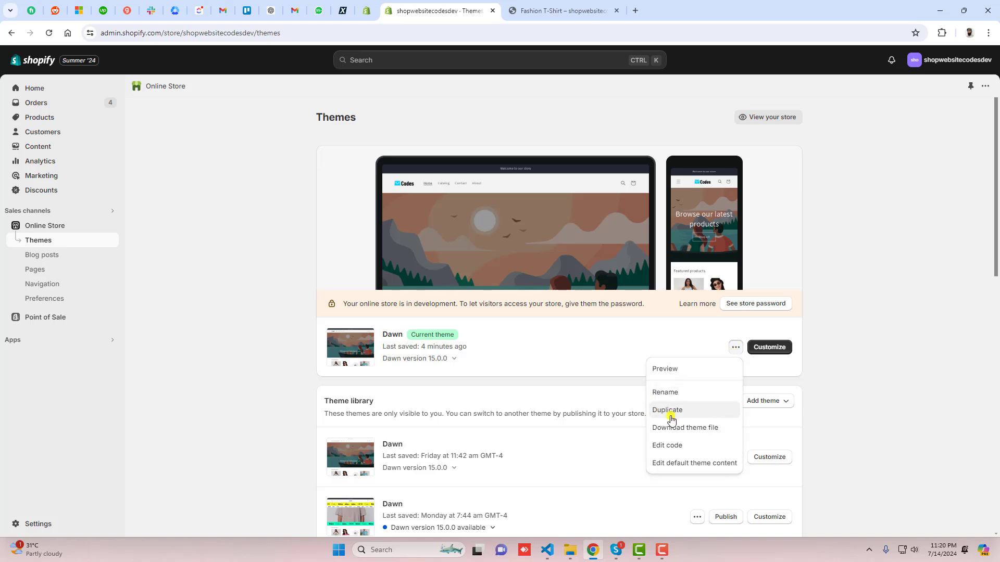
pyautogui.click(677, 447)
# Step: Collapse layout and templates, expand sections, and start a new section file
pyautogui.click(34, 114)
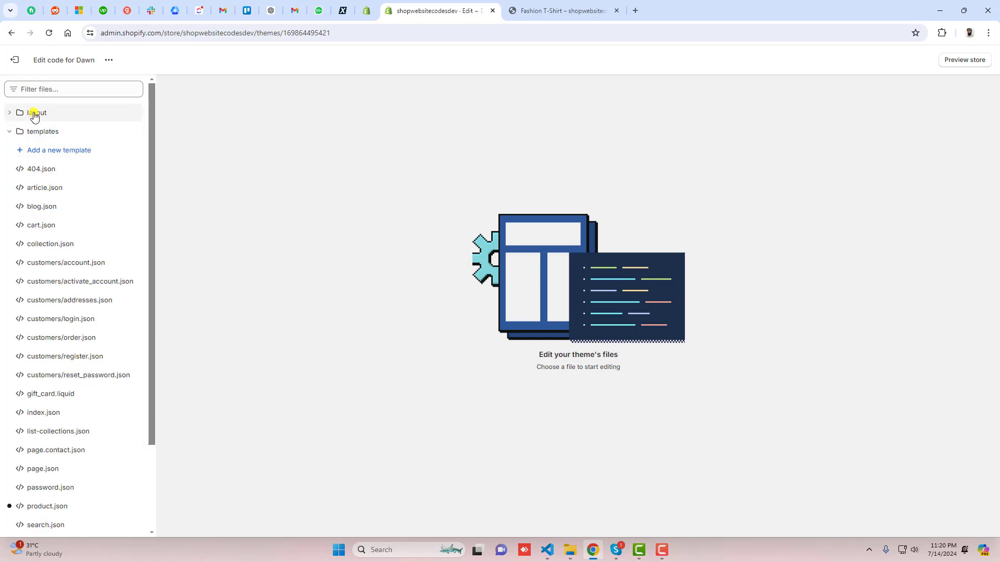
pyautogui.click(46, 136)
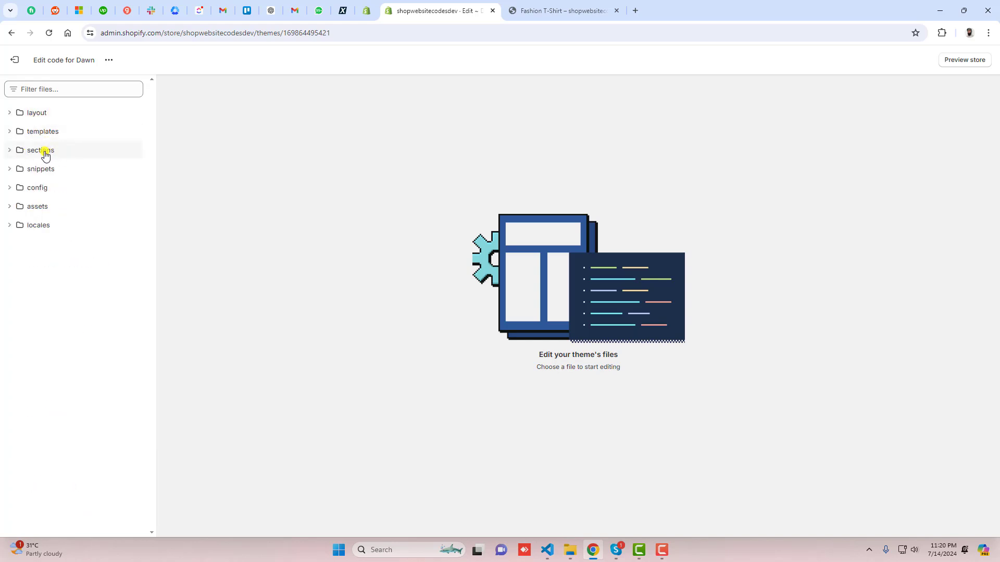
pyautogui.click(38, 150)
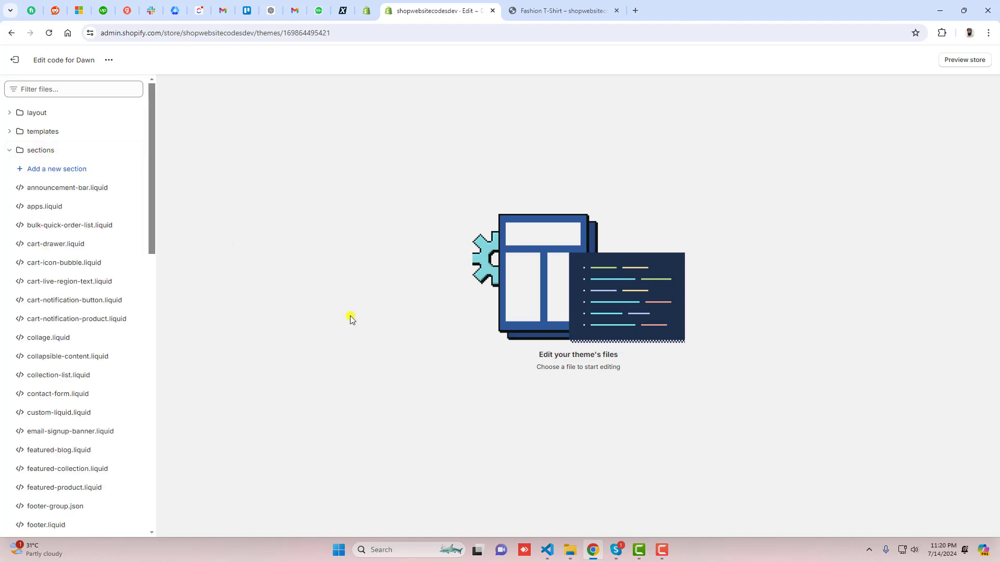
pyautogui.click(65, 169)
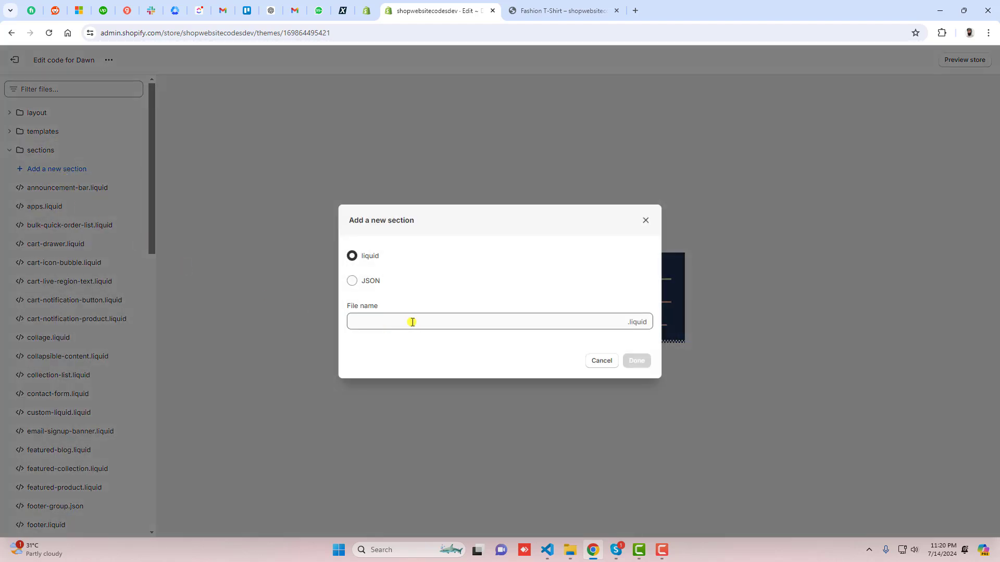
# Step: Create the sticky-atc.liquid section using the name copied from the notes, and clear its default code
pyautogui.click(365, 324)
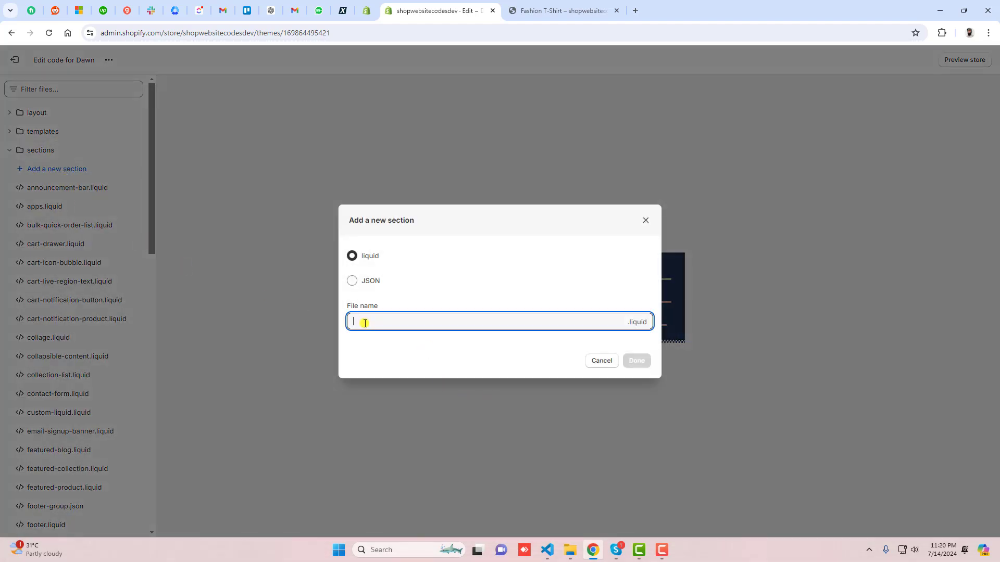
pyautogui.click(547, 550)
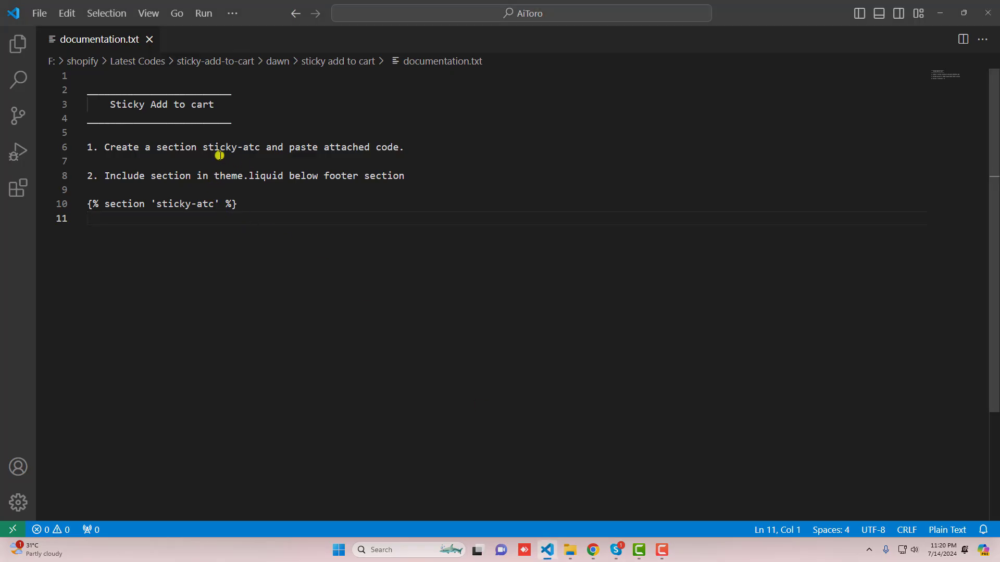
pyautogui.moveTo(203, 147); pyautogui.dragTo(260, 150)
pyautogui.hotkey('ctrl', 'c')
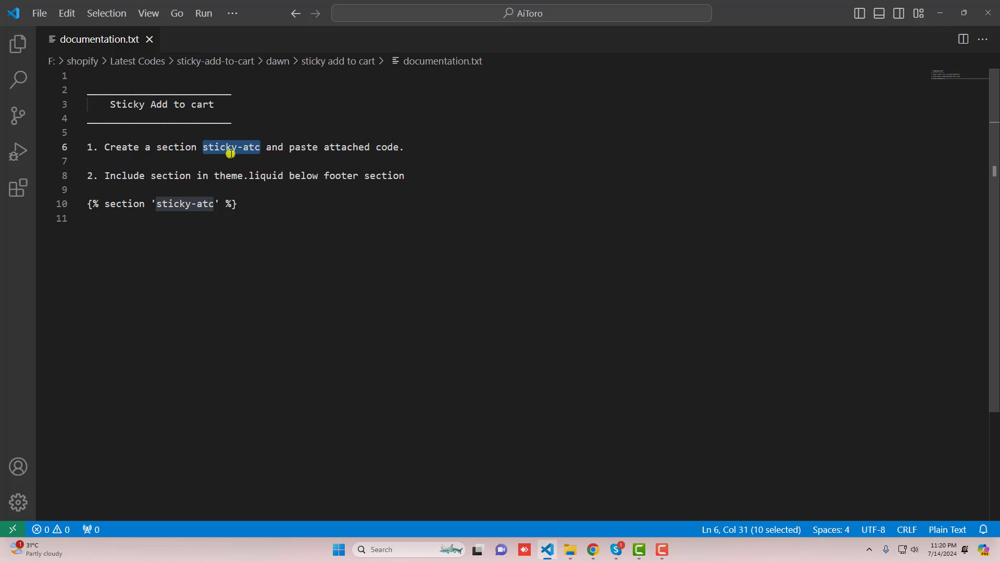
pyautogui.click(592, 550)
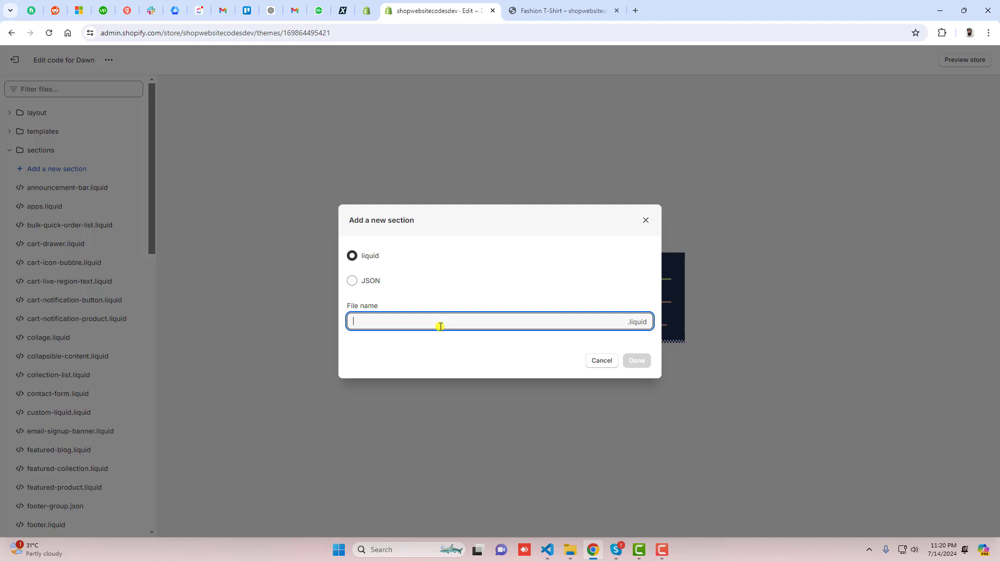
pyautogui.hotkey('ctrl', 'v')
pyautogui.click(640, 360)
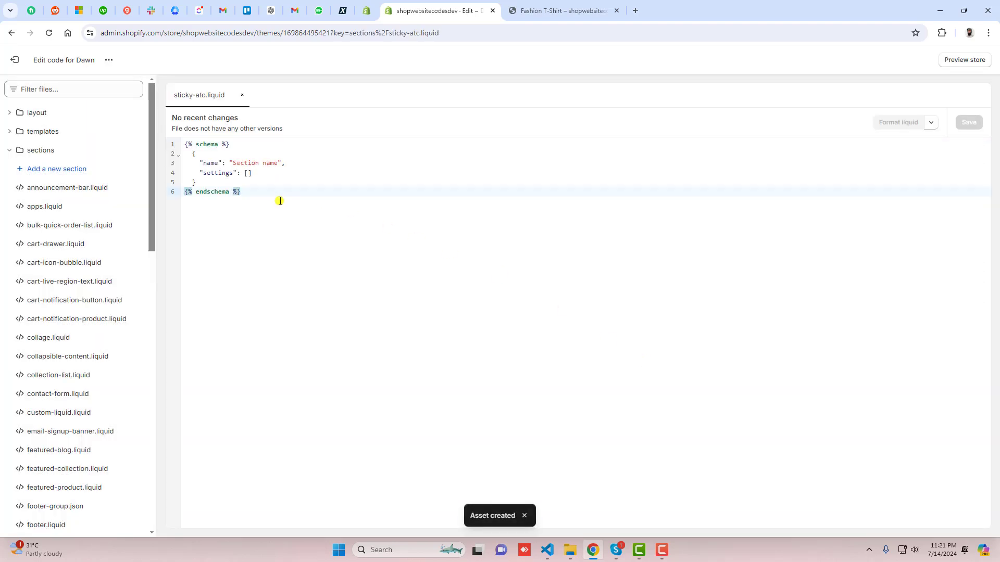
pyautogui.hotkey('ctrl', 'a')
pyautogui.press('BackSpace')
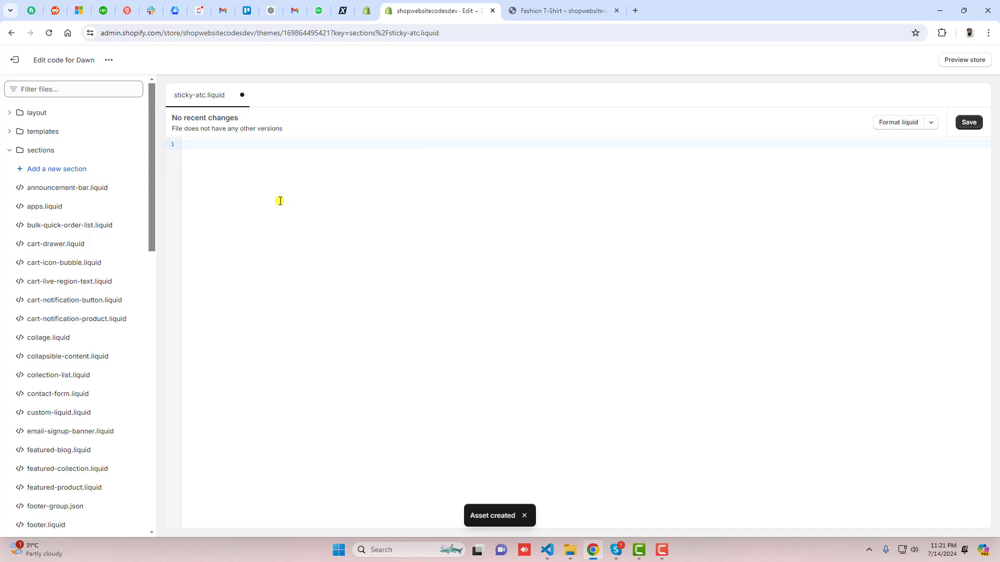
# Step: Paste the full code from sticky-atc.txt into sticky-atc.liquid and save it
pyautogui.click(570, 550)
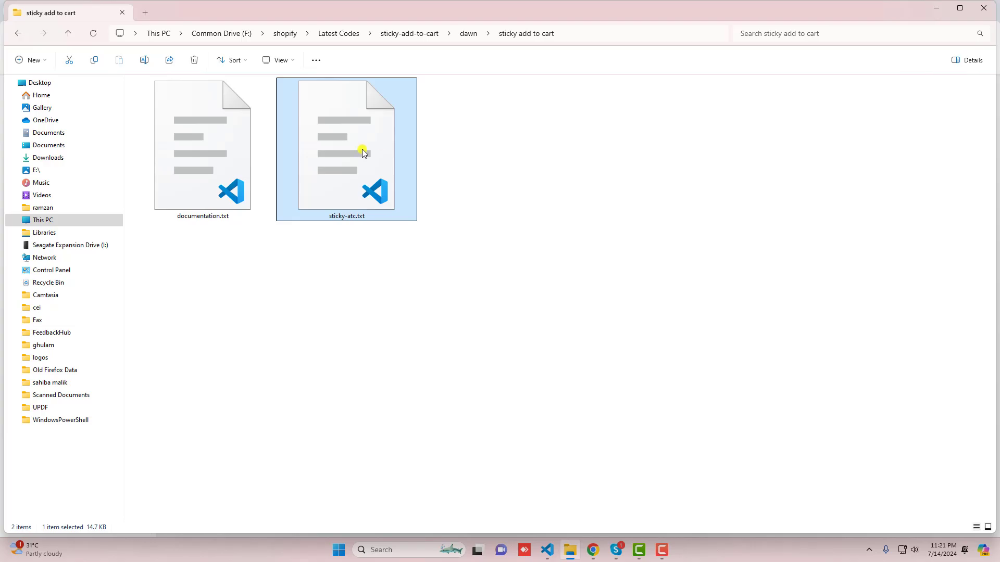
pyautogui.doubleClick(362, 152)
pyautogui.click(350, 288)
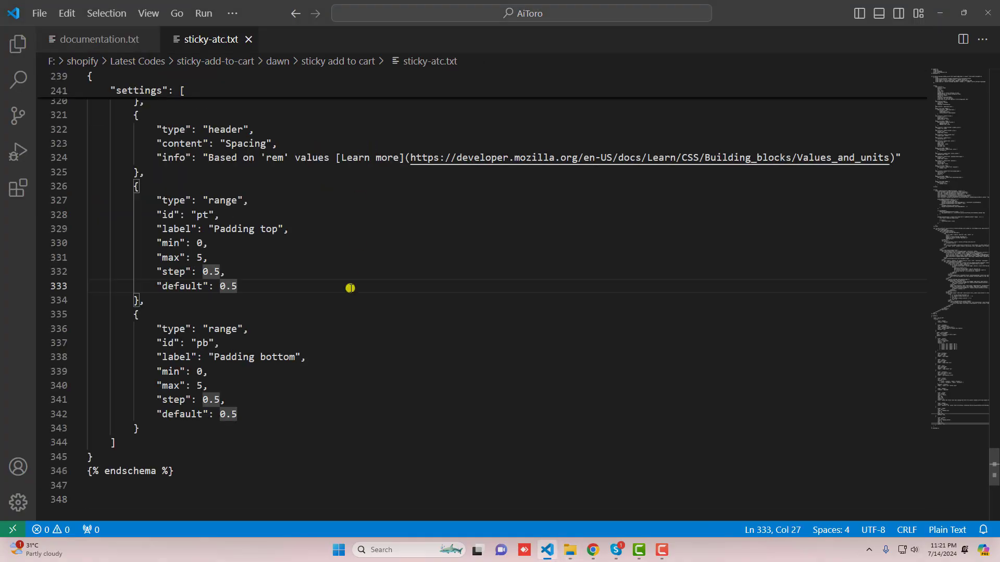
pyautogui.hotkey('ctrl', 'a')
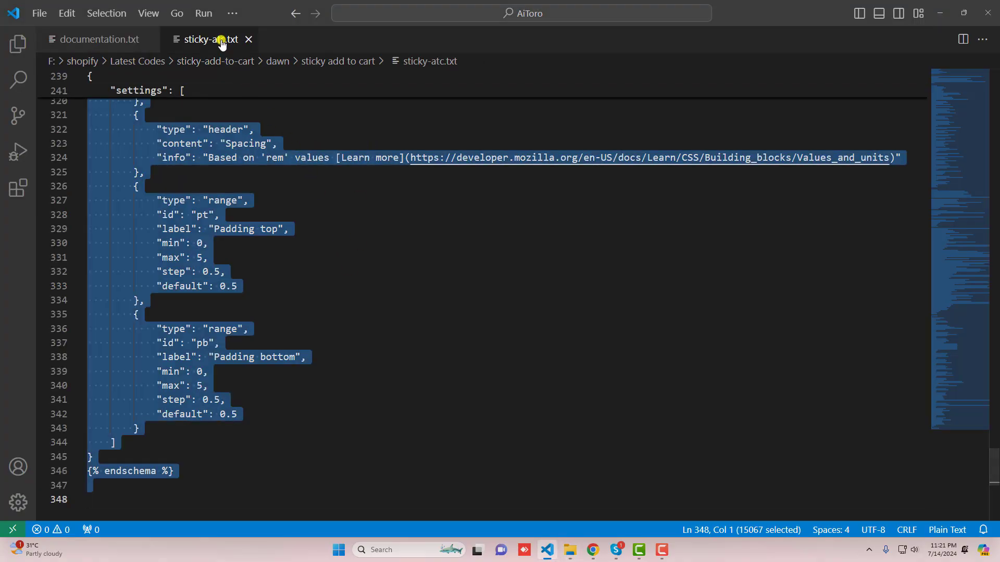
pyautogui.click(249, 39)
pyautogui.hotkey('alt', 'Tab')
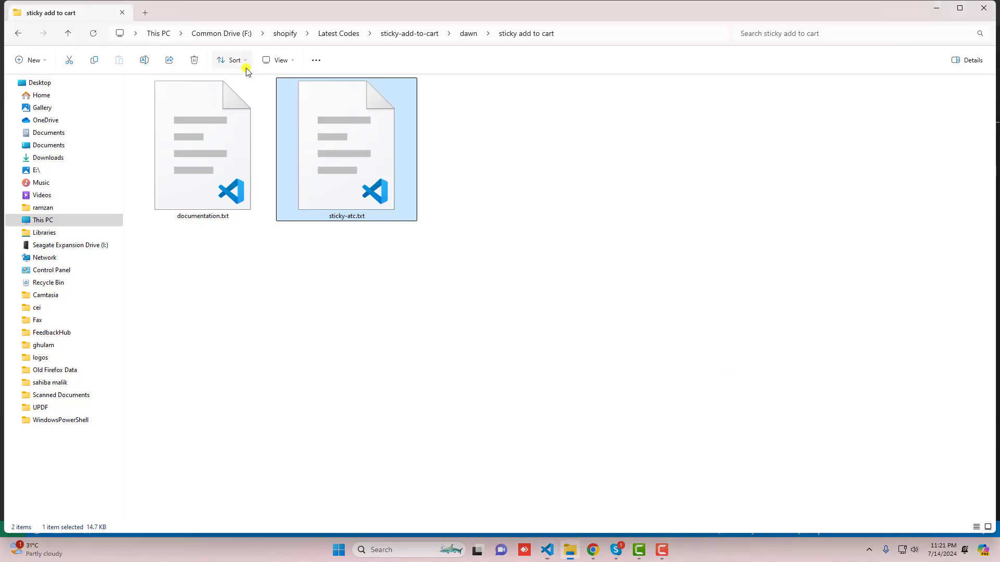
pyautogui.click(593, 556)
pyautogui.hotkey('ctrl', 'v')
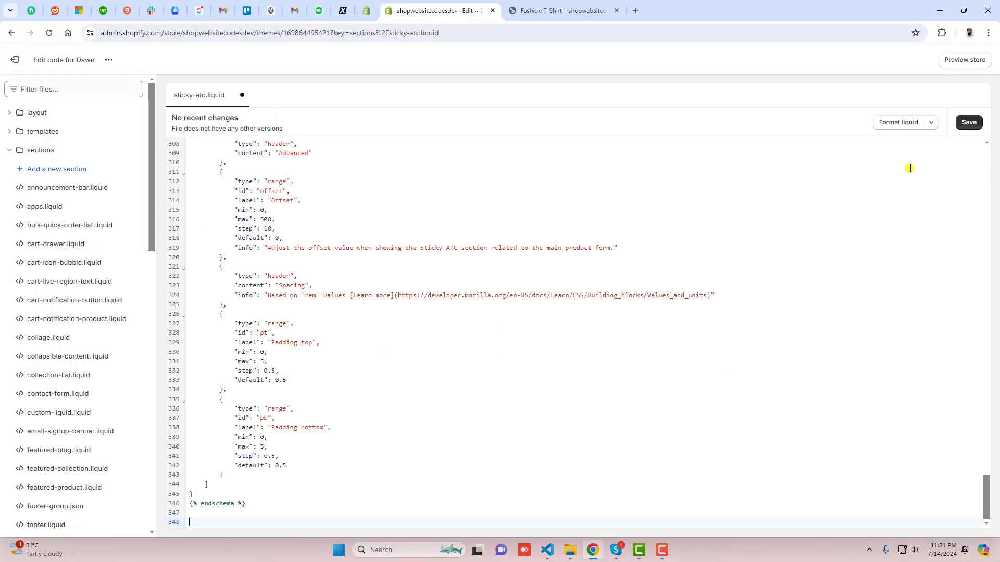
pyautogui.click(970, 120)
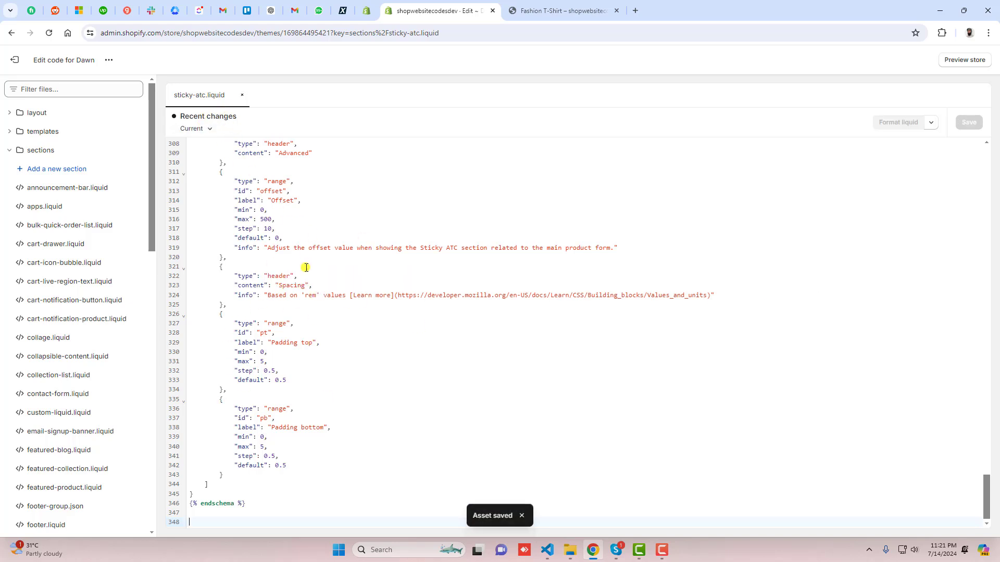
# Step: Open layout/theme.liquid in the Dawn code editor
pyautogui.click(547, 550)
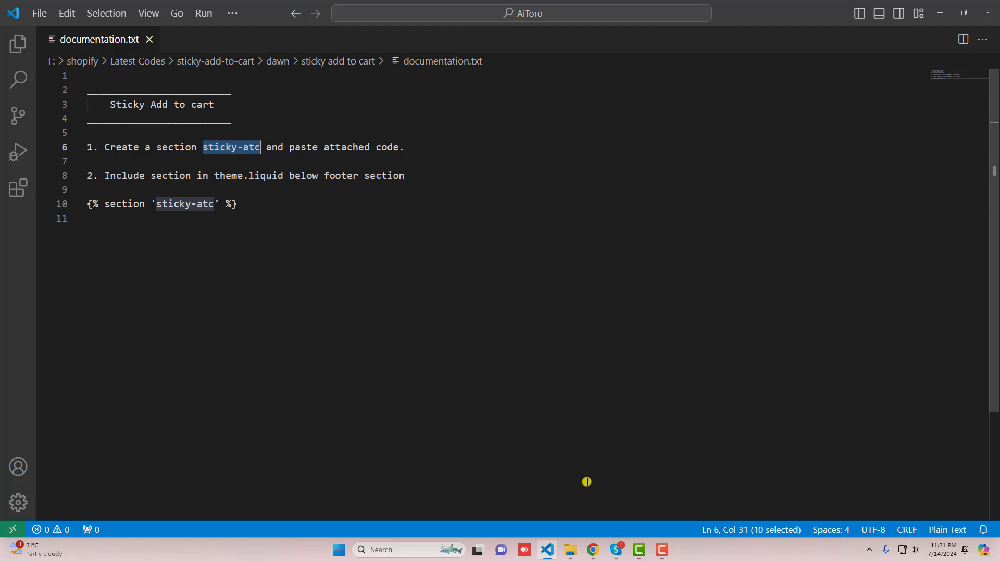
pyautogui.click(593, 550)
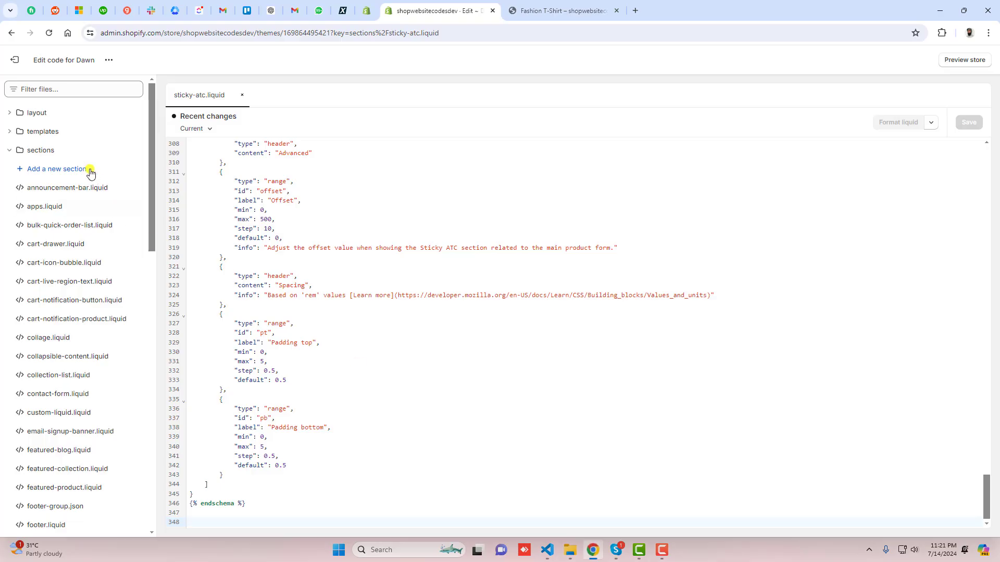
pyautogui.click(41, 117)
pyautogui.click(52, 168)
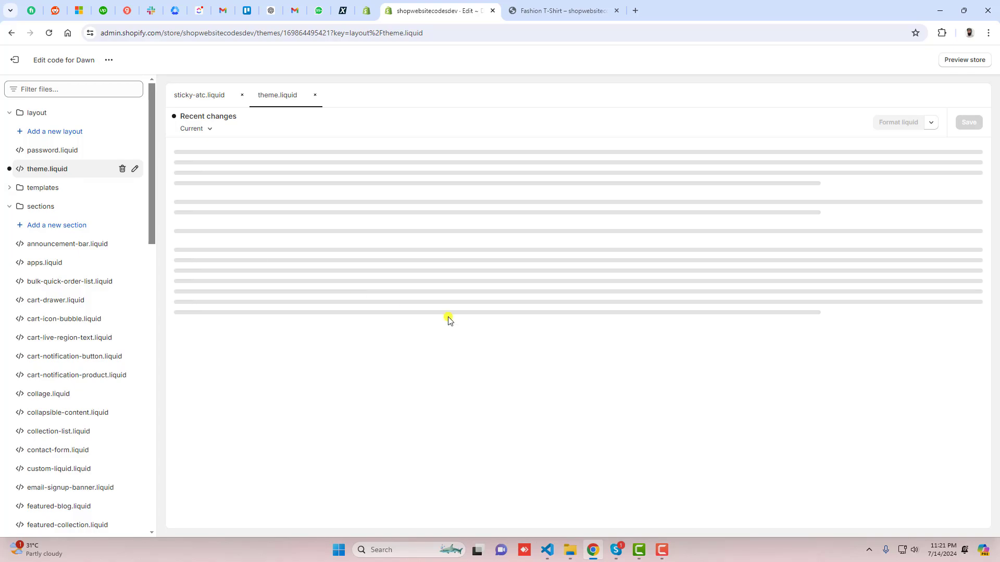
pyautogui.scroll(-20, 443, 315)
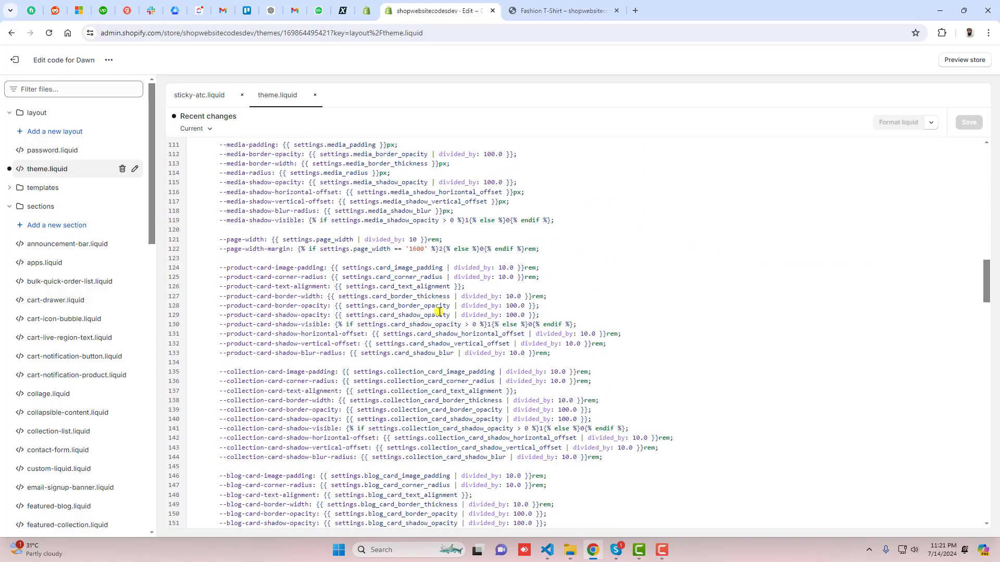
# Step: Search for 'foot' and add a blank line below the footer-group tag on line 303
pyautogui.hotkey('ctrl', 'f')
pyautogui.write('footer')
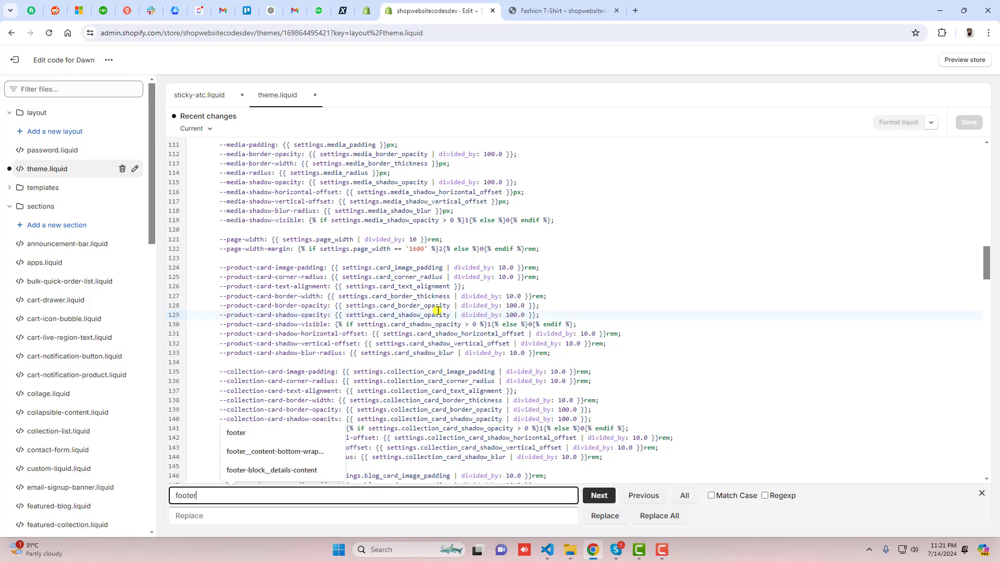
pyautogui.press('Return')
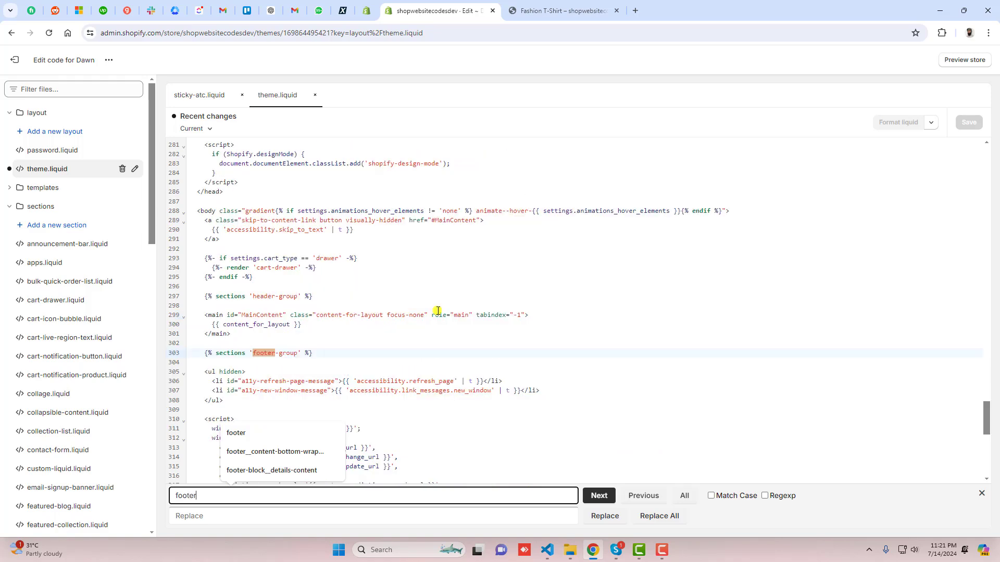
pyautogui.press('Escape')
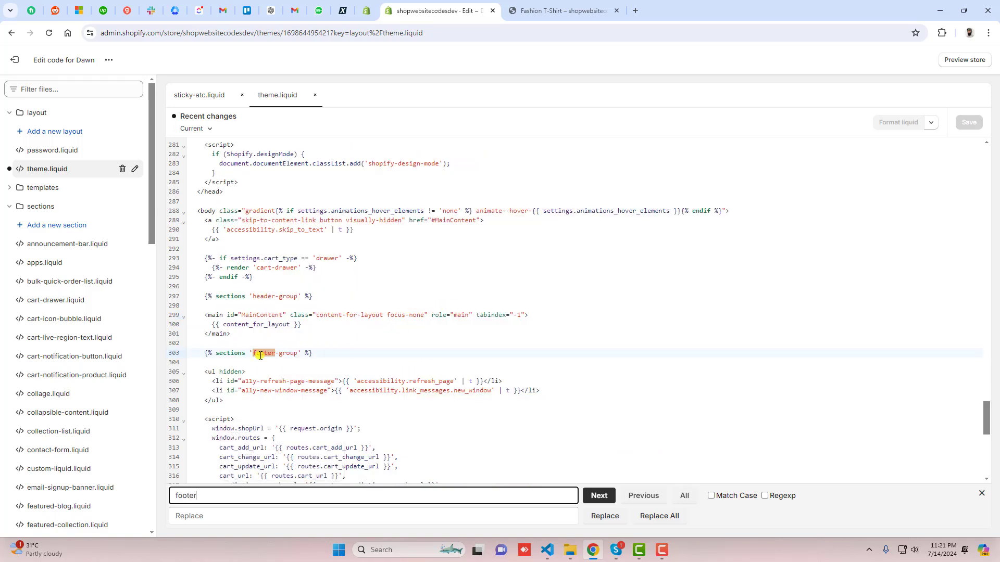
pyautogui.moveTo(300, 355); pyautogui.dragTo(255, 354)
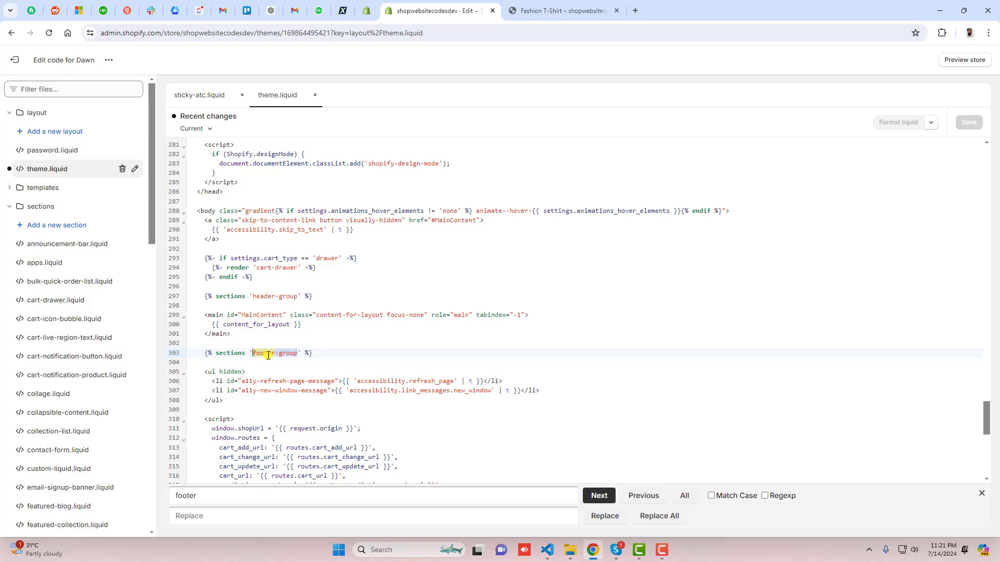
pyautogui.click(321, 352)
pyautogui.press('Return')
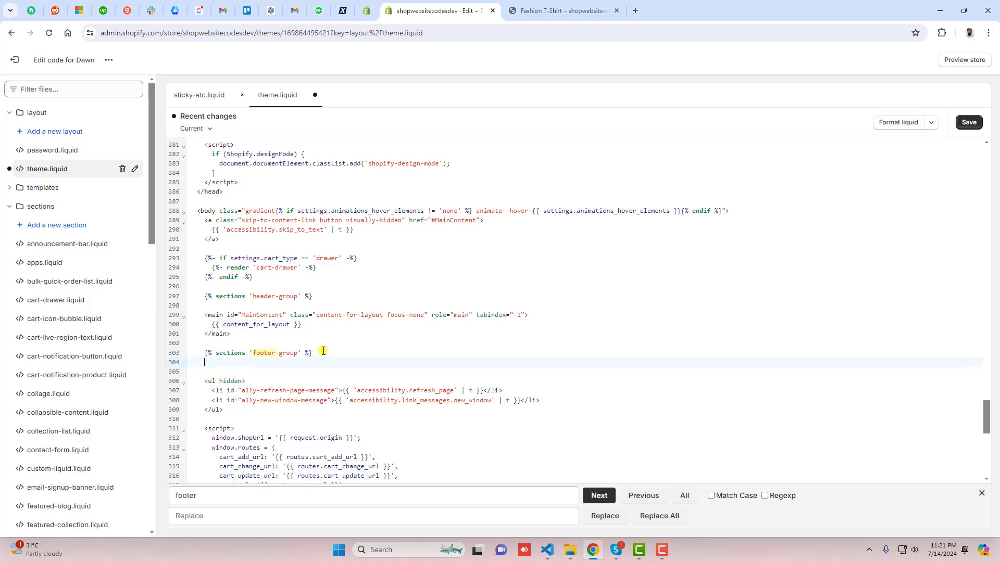
# Step: Paste {% section 'sticky-atc' %} from the notes onto line 304 of theme.liquid and save
pyautogui.click(546, 549)
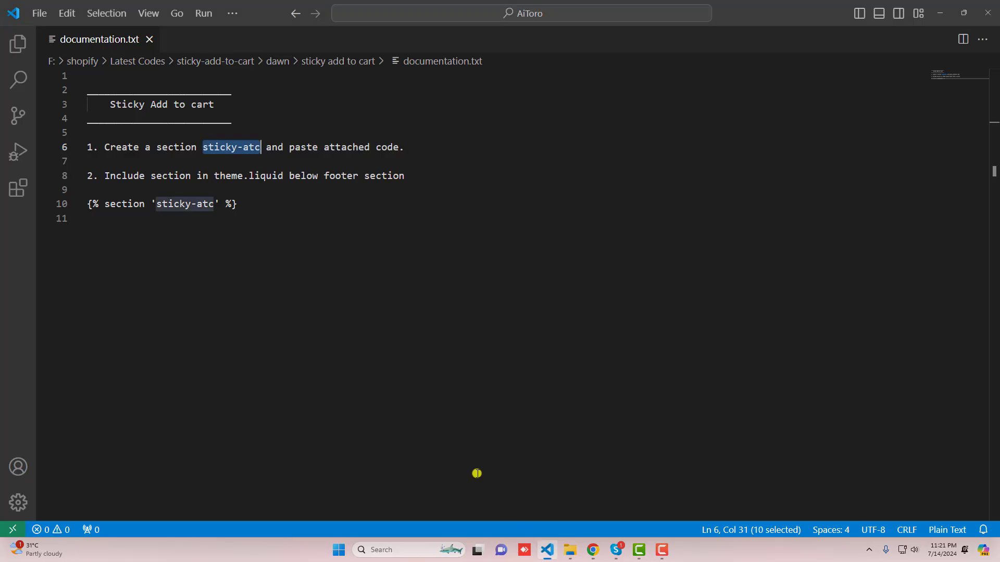
pyautogui.moveTo(267, 209); pyautogui.dragTo(75, 200)
pyautogui.hotkey('ctrl', 'c')
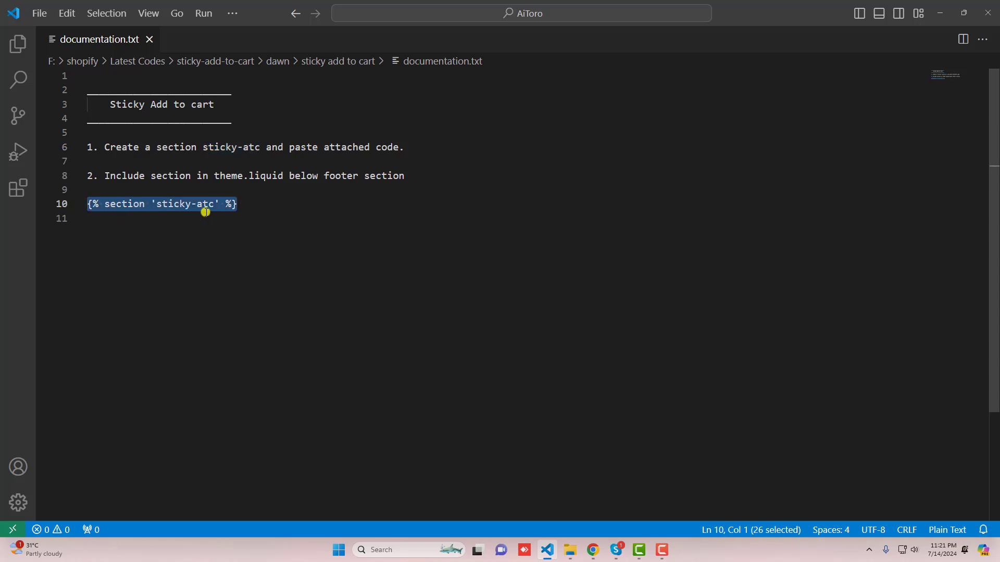
pyautogui.click(593, 550)
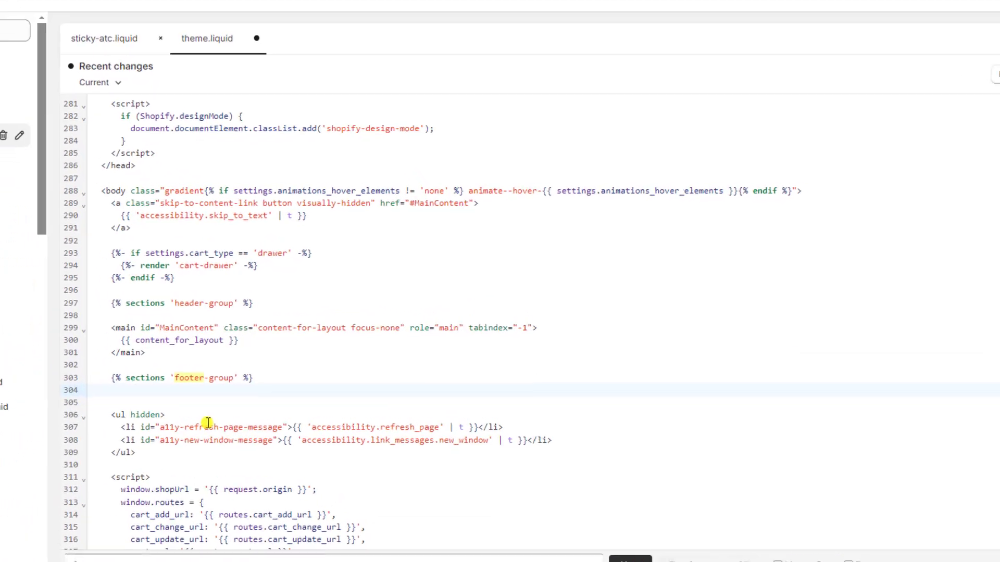
pyautogui.hotkey('ctrl', 'v')
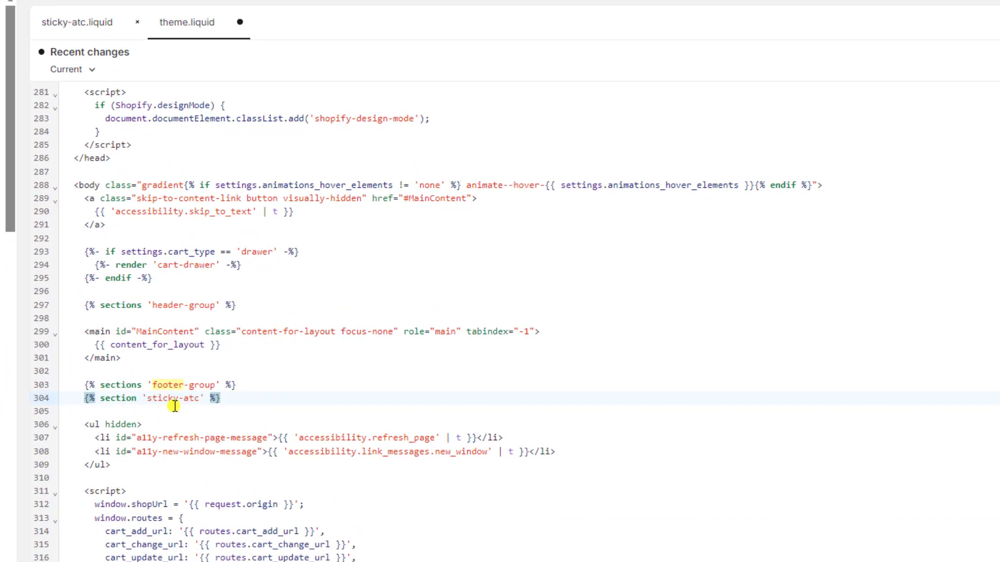
pyautogui.hotkey('ctrl', 's')
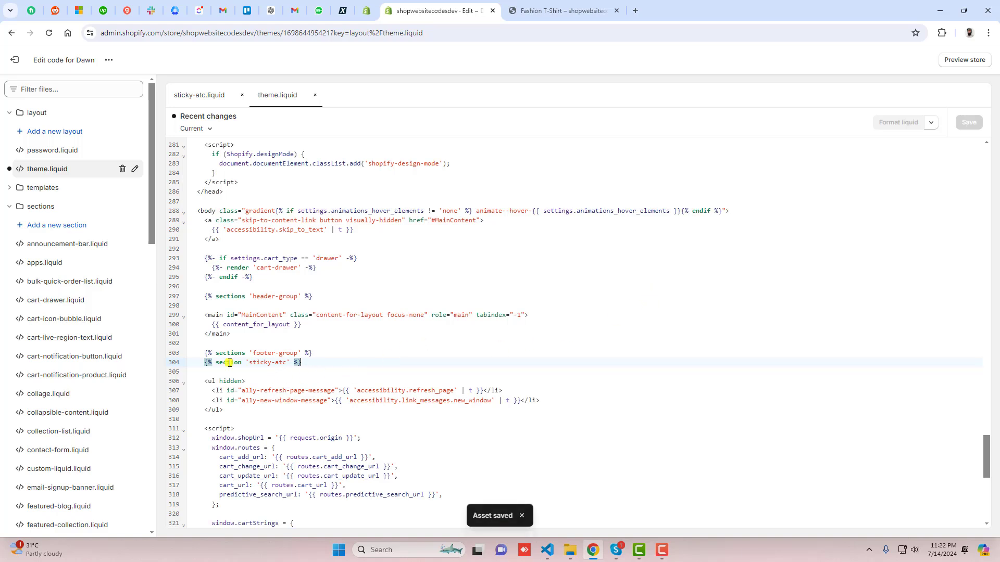
pyautogui.click(204, 96)
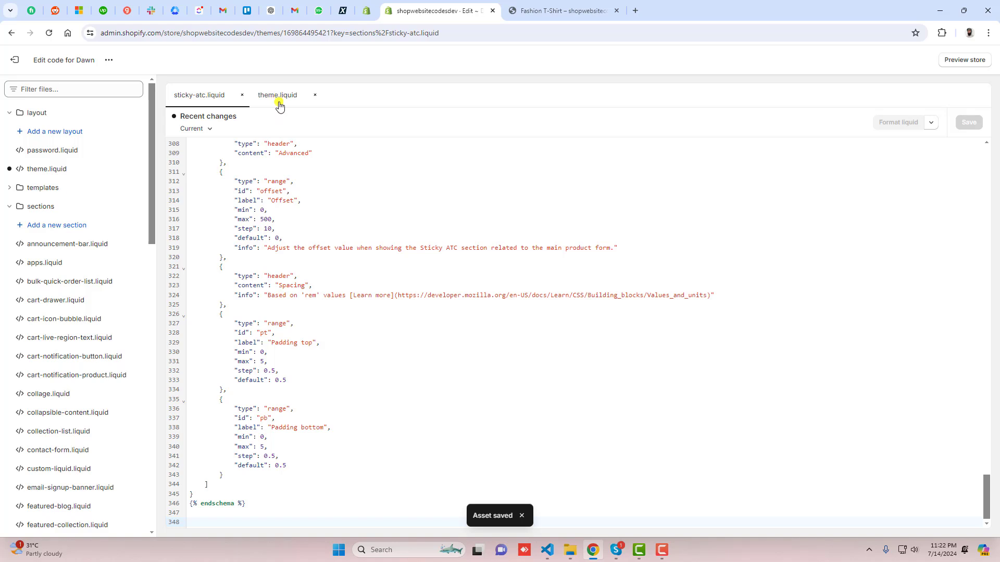
# Step: Open the Themes page in a new tab and launch the Dawn theme customizer
pyautogui.middleClick(17, 59)
pyautogui.click(567, 3)
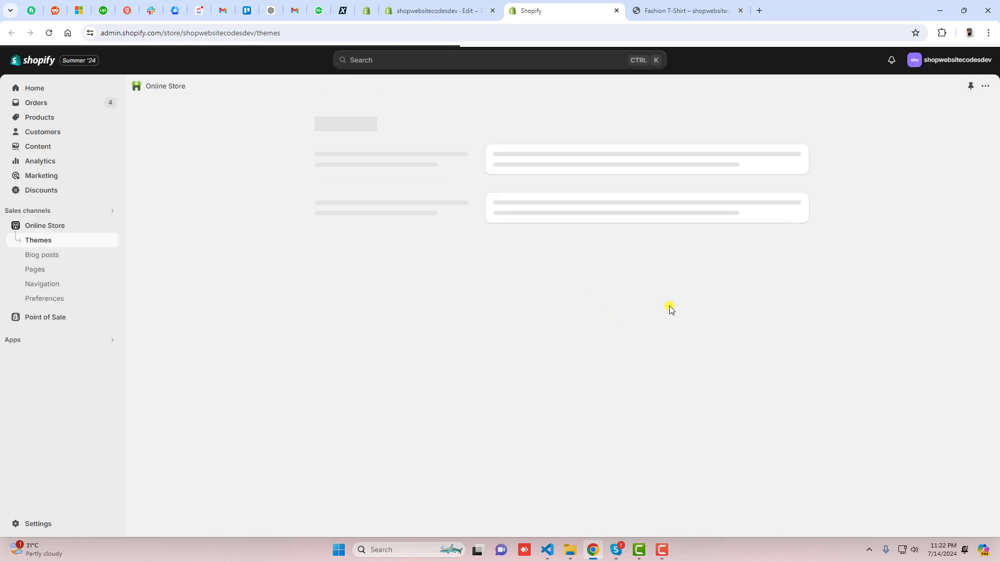
pyautogui.click(769, 348)
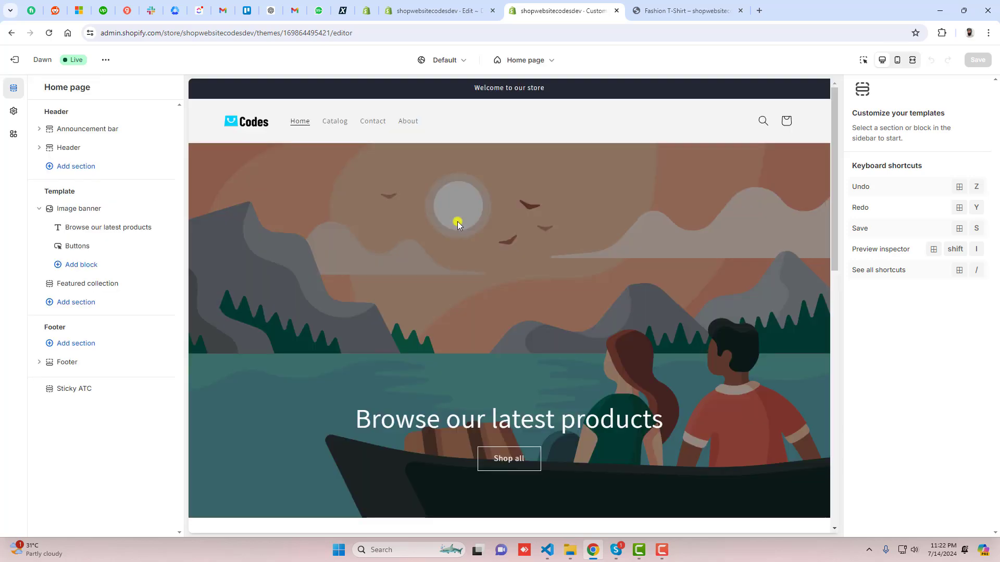
# Step: Switch the editor to the Default product template and scroll the sidebar down to Sticky ATC
pyautogui.click(535, 60)
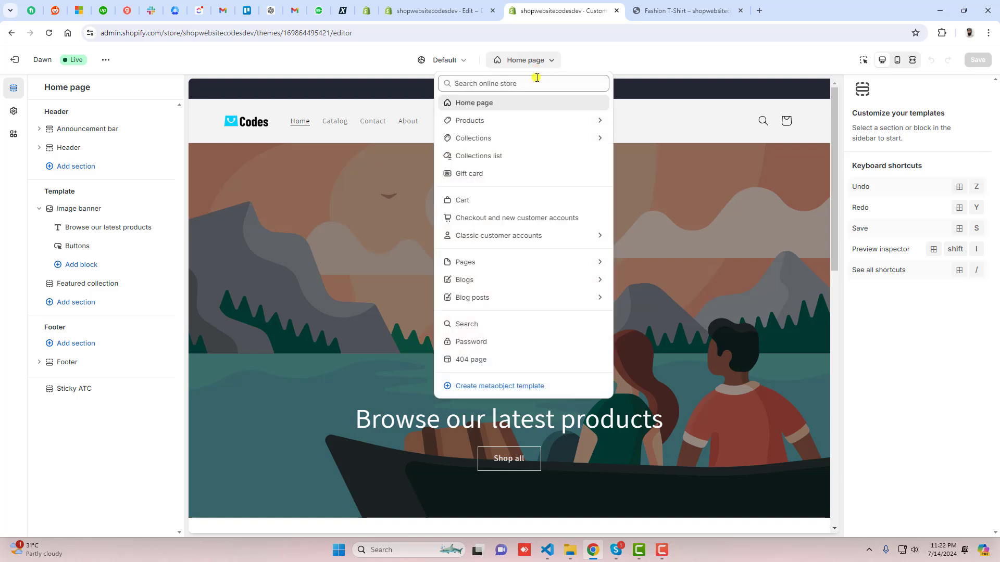
pyautogui.click(486, 122)
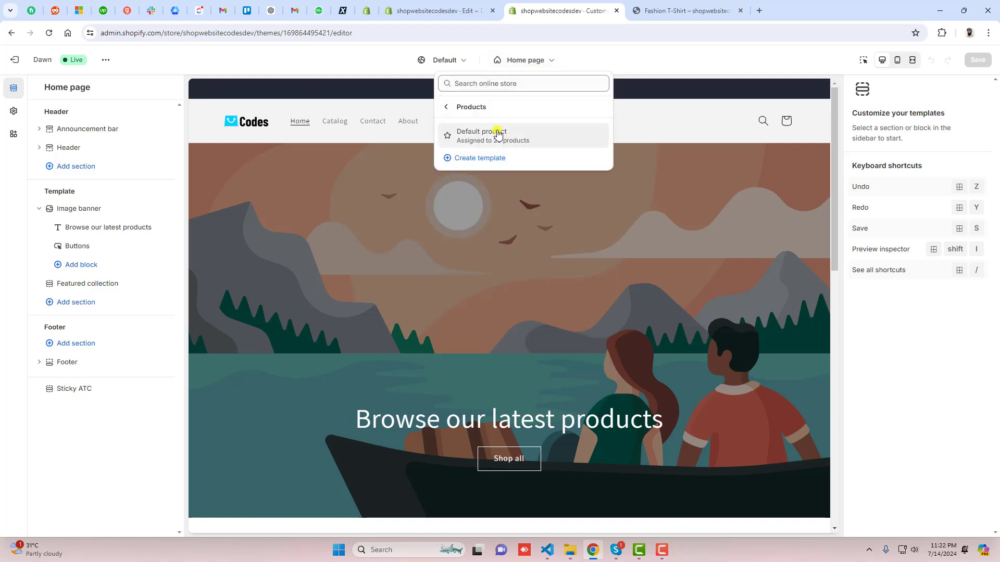
pyautogui.click(498, 135)
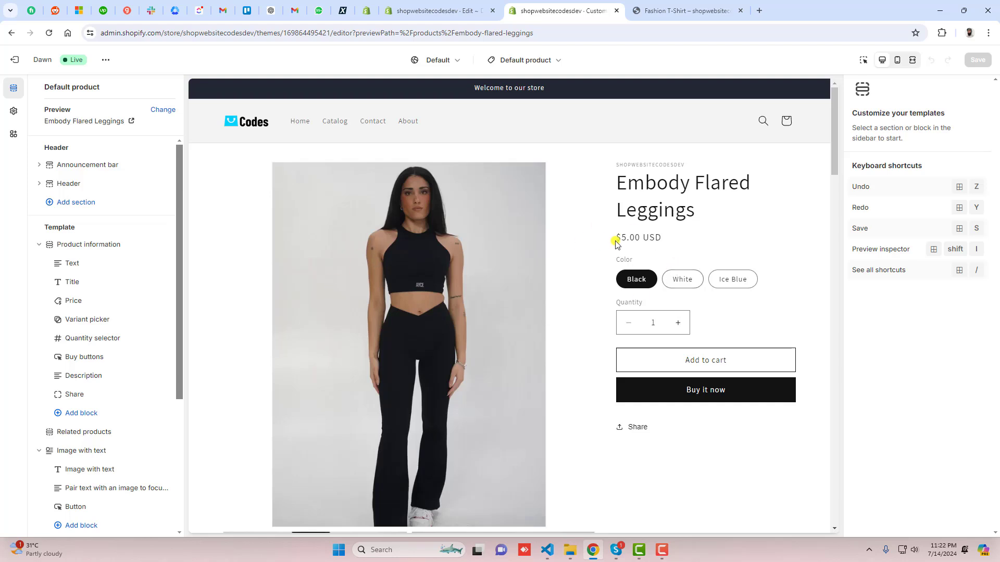
pyautogui.scroll(-4, 85, 263)
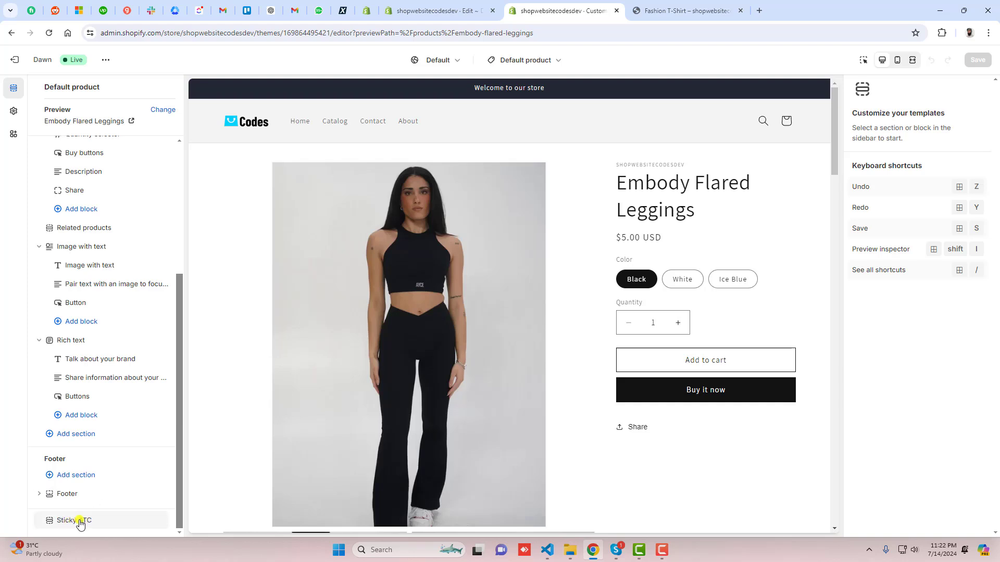
# Step: Open the Sticky ATC settings and check the bar's product title and $5.00 price in the preview
pyautogui.click(80, 521)
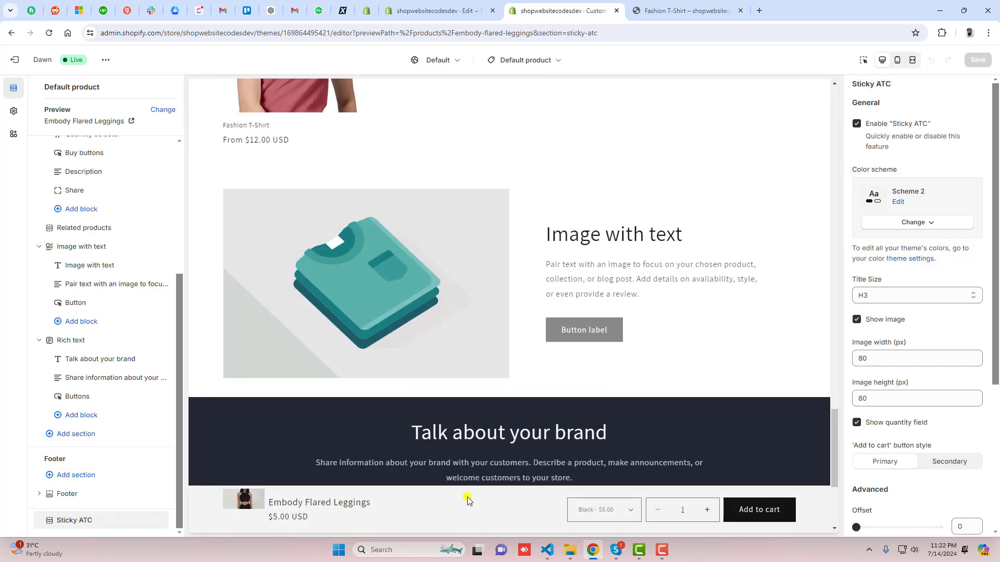
pyautogui.scroll(-5, 575, 269)
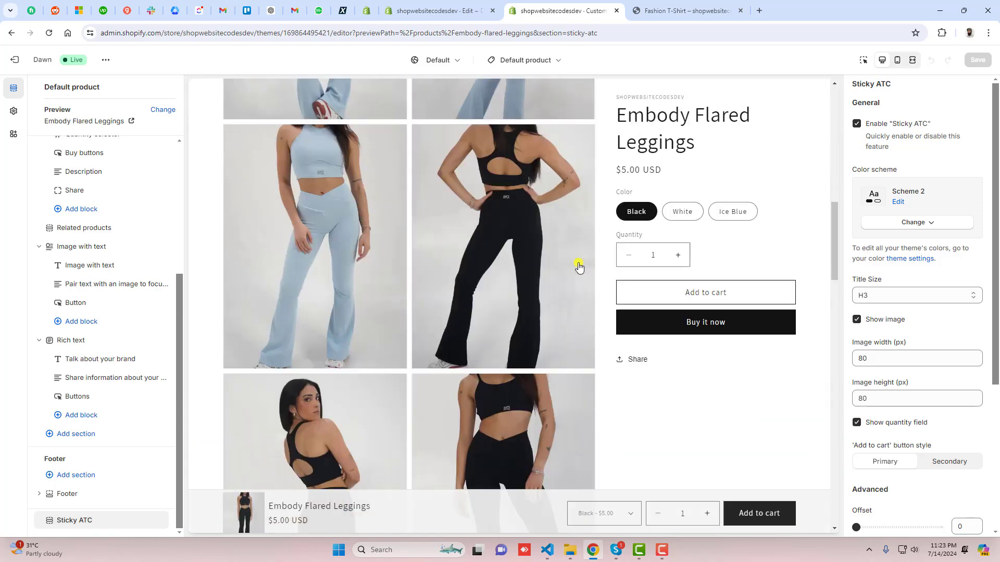
pyautogui.scroll(-3, 575, 269)
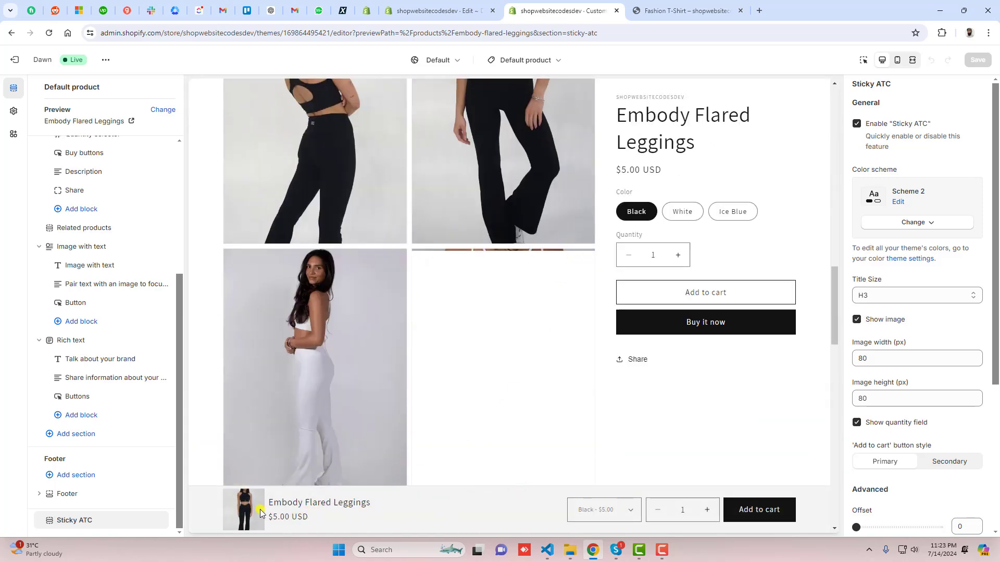
pyautogui.moveTo(270, 501); pyautogui.dragTo(371, 501)
pyautogui.moveTo(308, 519); pyautogui.dragTo(275, 482)
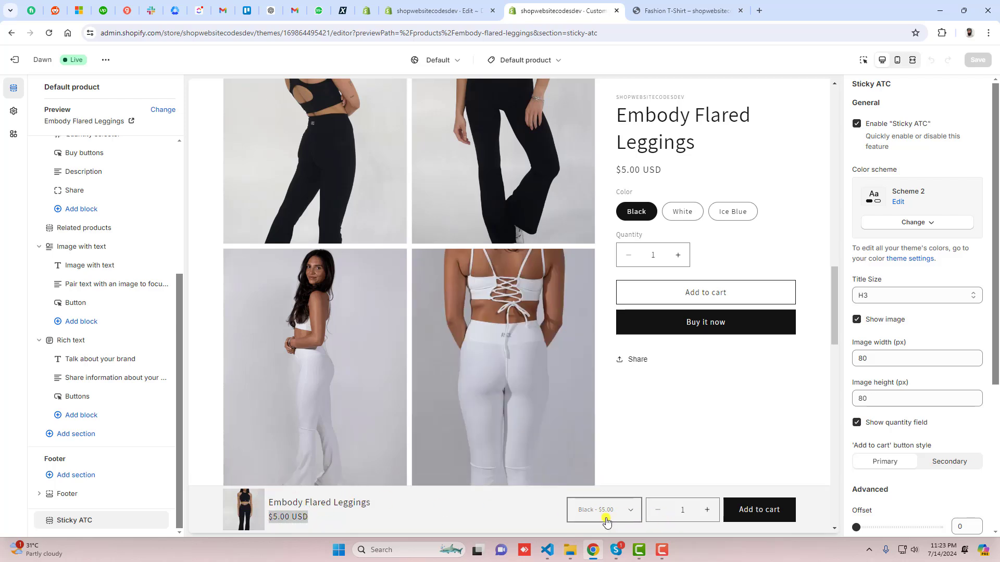
# Step: Test the sticky bar's variant dropdown by choosing Ice Blue, then close it
pyautogui.click(610, 515)
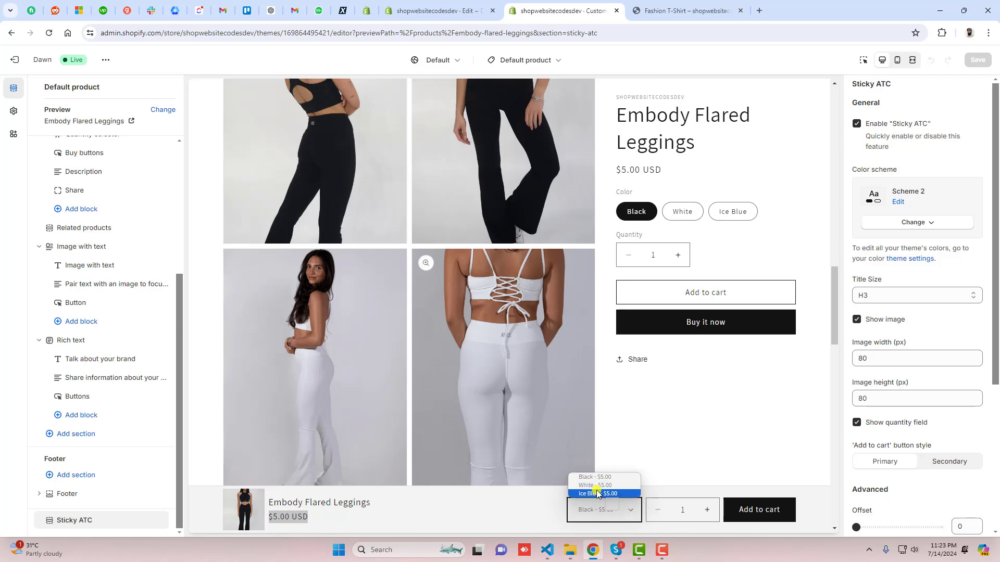
pyautogui.click(599, 493)
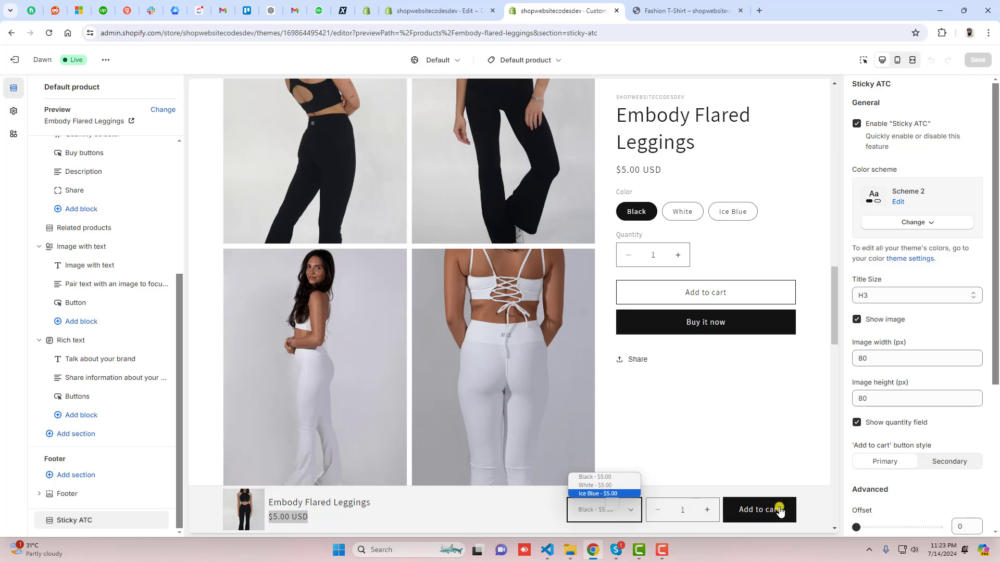
pyautogui.click(814, 504)
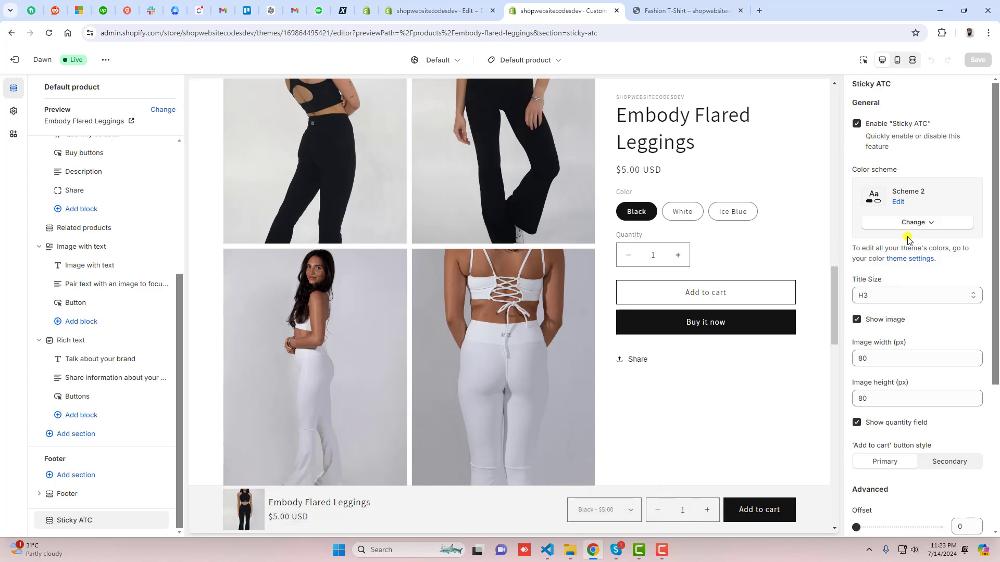
# Step: Confirm the sticky bar is enabled, apply colour Scheme 5 and save
pyautogui.click(857, 124)
pyautogui.click(909, 224)
pyautogui.click(909, 355)
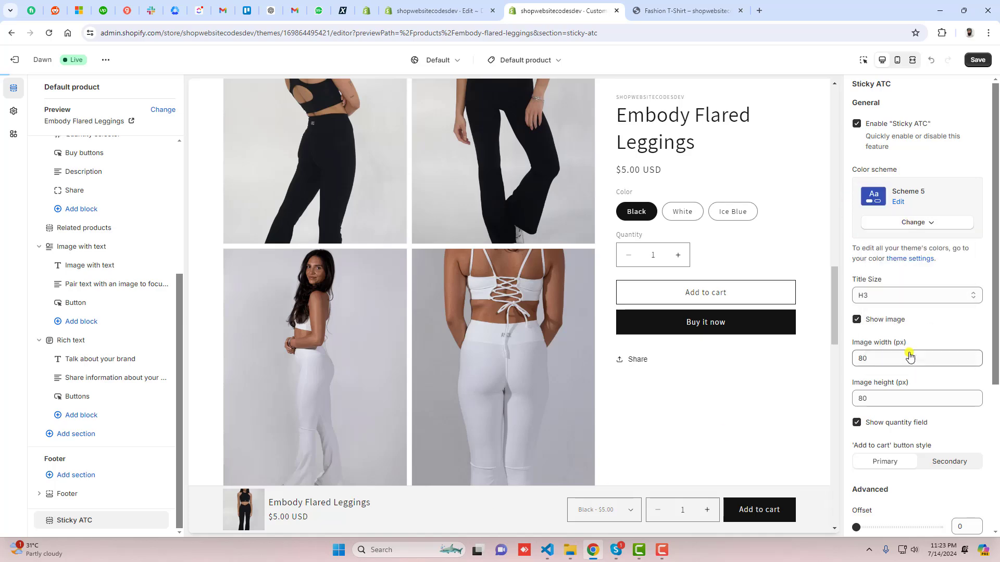
pyautogui.click(975, 61)
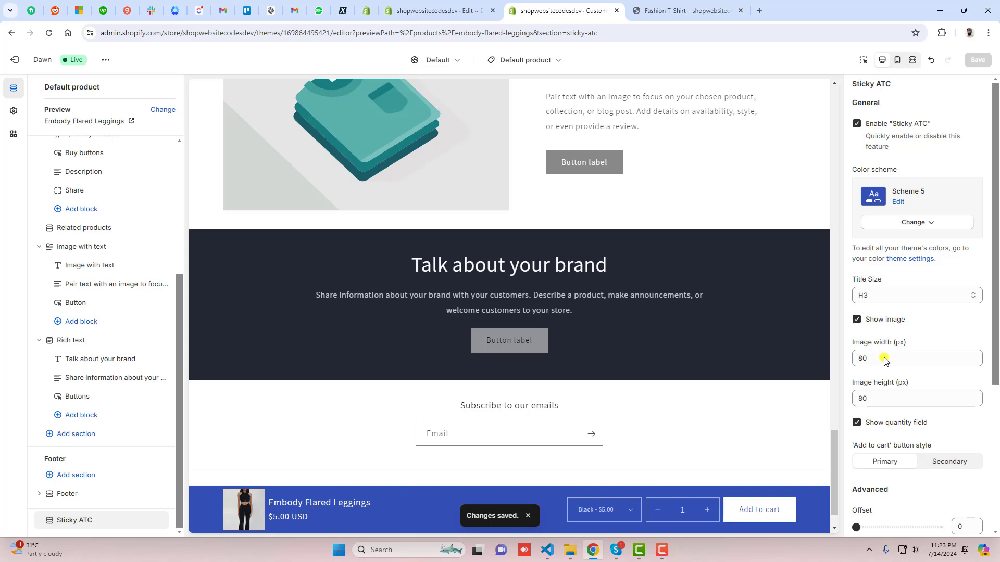
# Step: Change the sticky bar to colour Scheme 4 and save
pyautogui.click(920, 222)
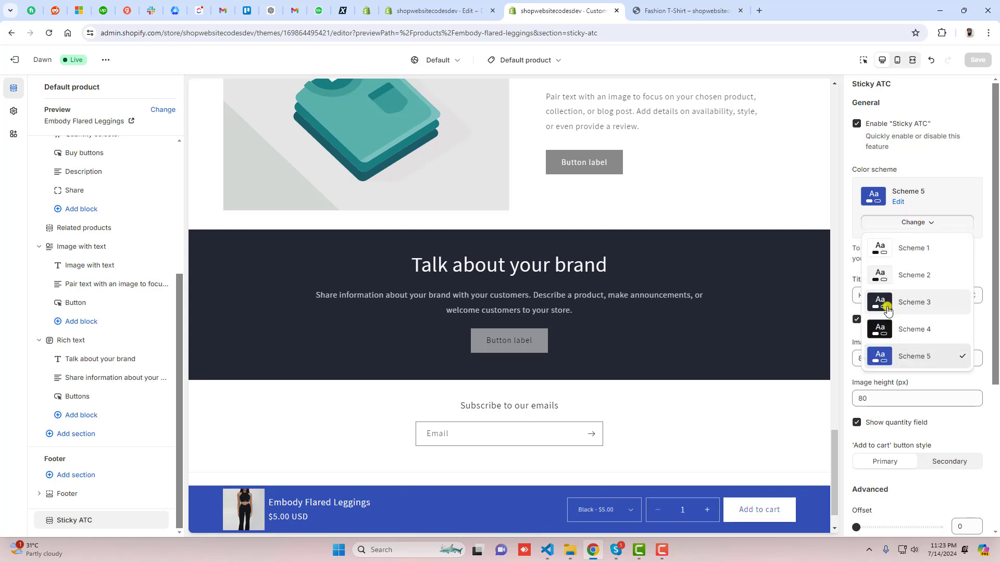
pyautogui.click(925, 328)
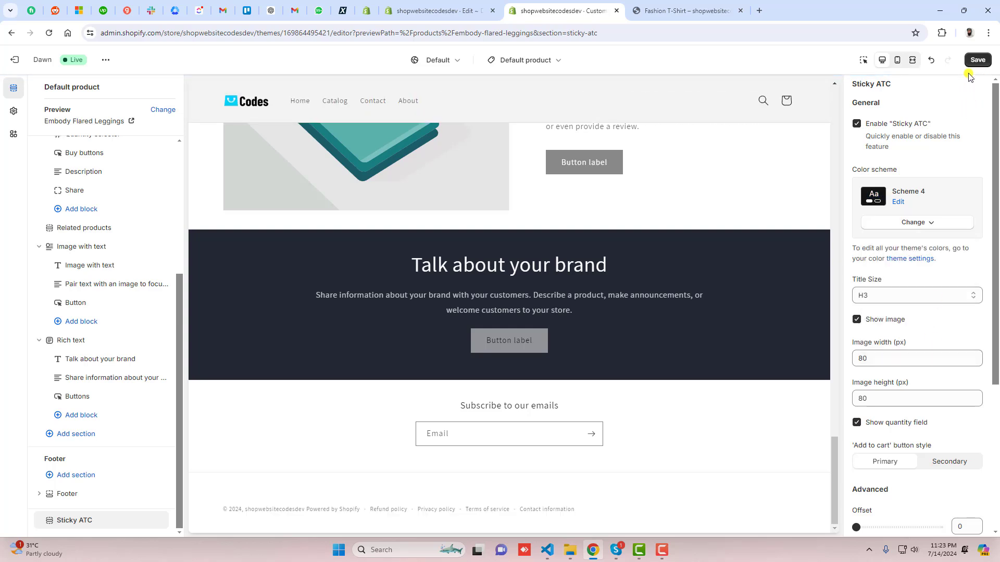
pyautogui.click(974, 61)
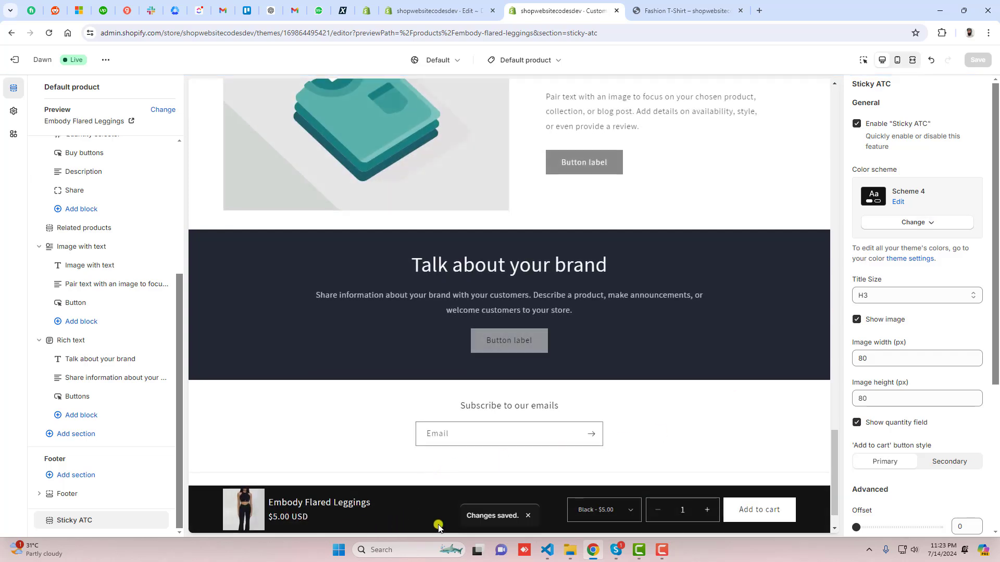
# Step: Switch the sticky bar to colour Scheme 2 and save it
pyautogui.click(929, 222)
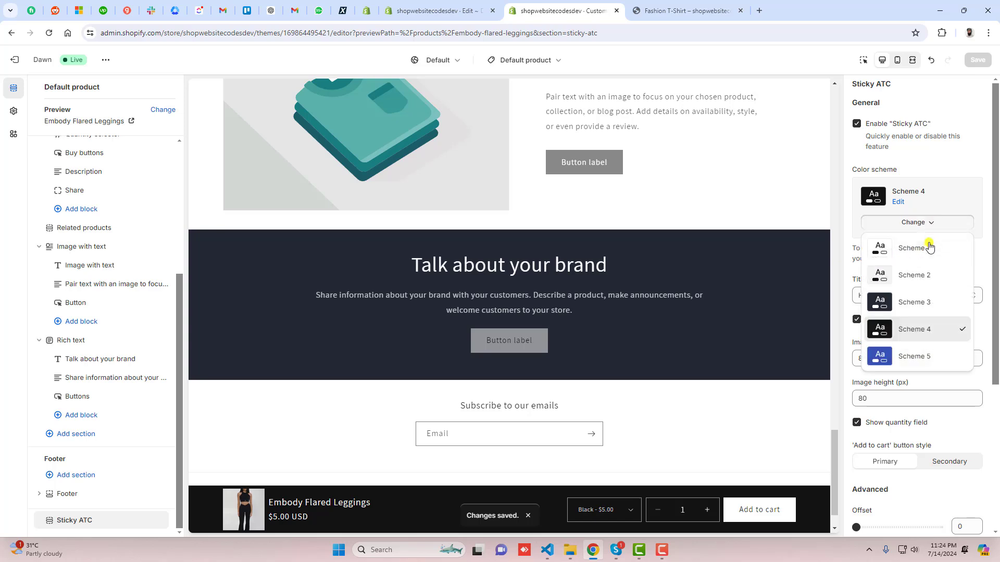
pyautogui.click(929, 275)
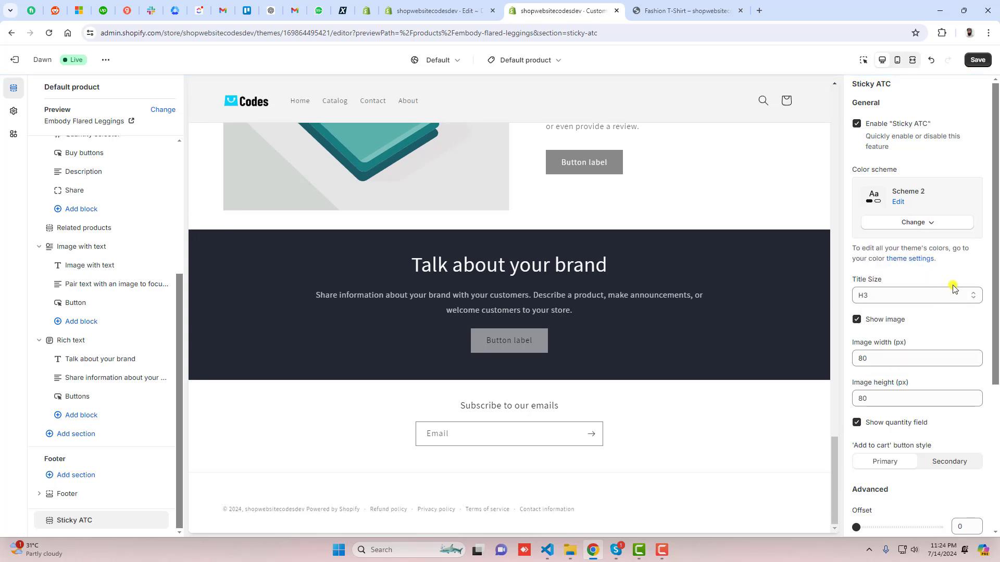
pyautogui.click(973, 60)
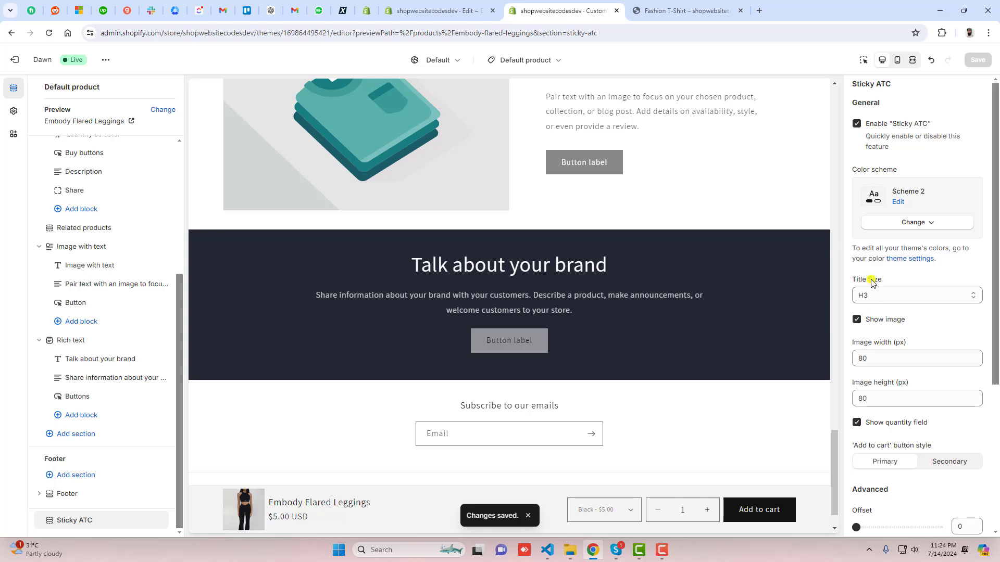
# Step: Change the sticky bar title size from H3 to H2, save, and check the larger title in the preview
pyautogui.moveTo(372, 502); pyautogui.dragTo(281, 502)
pyautogui.click(888, 295)
pyautogui.click(879, 312)
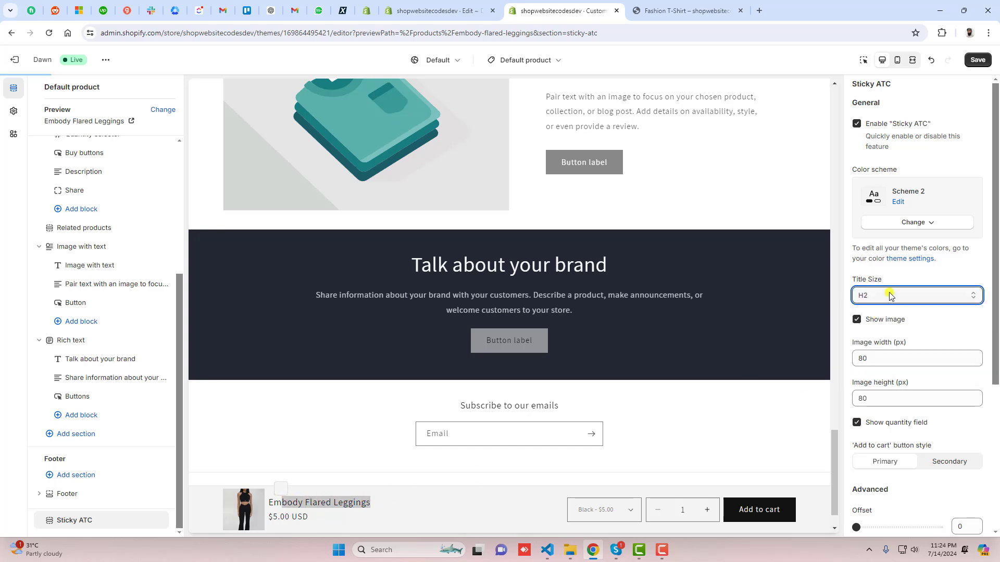
pyautogui.click(989, 60)
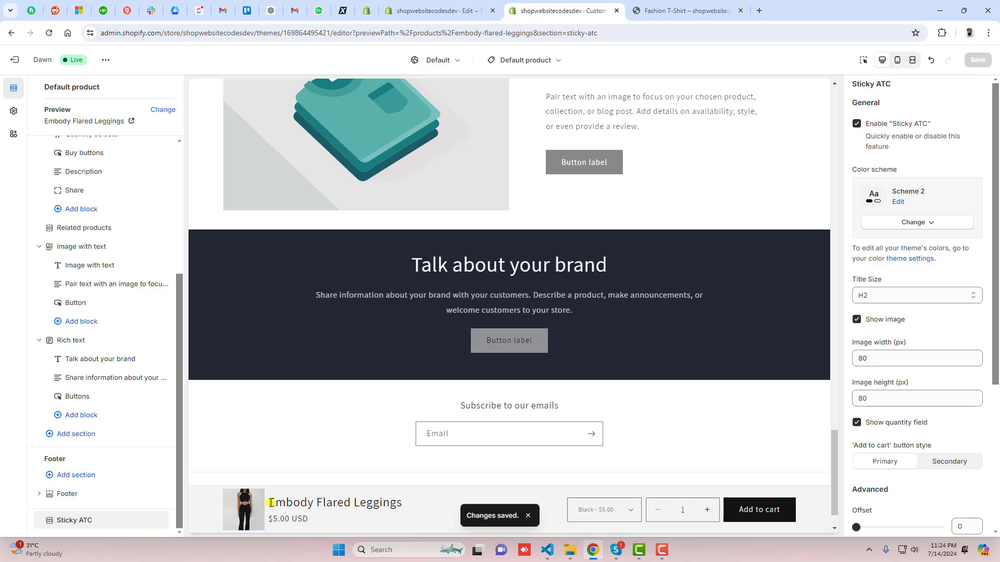
pyautogui.moveTo(271, 503); pyautogui.dragTo(406, 508)
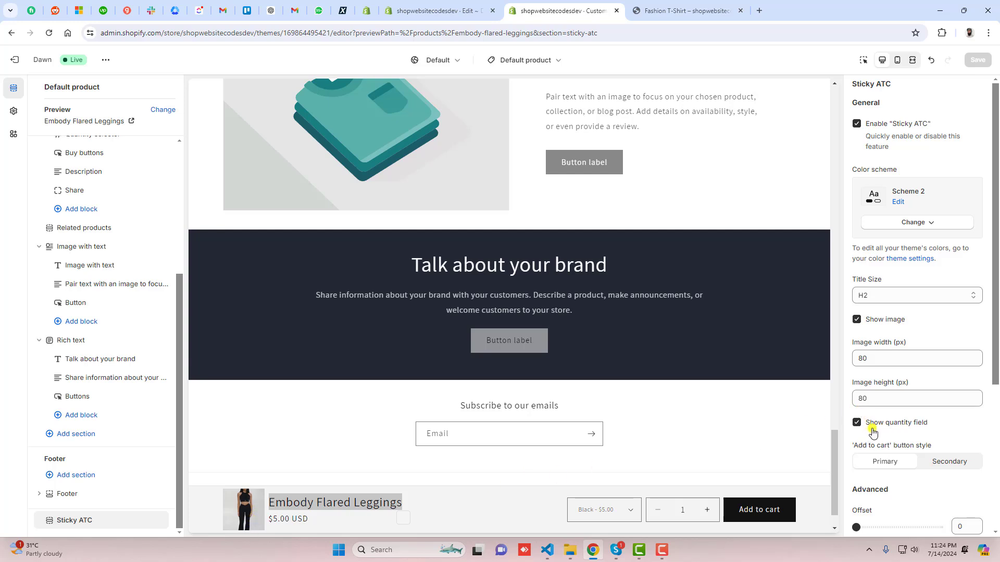
pyautogui.scroll(-3, 910, 471)
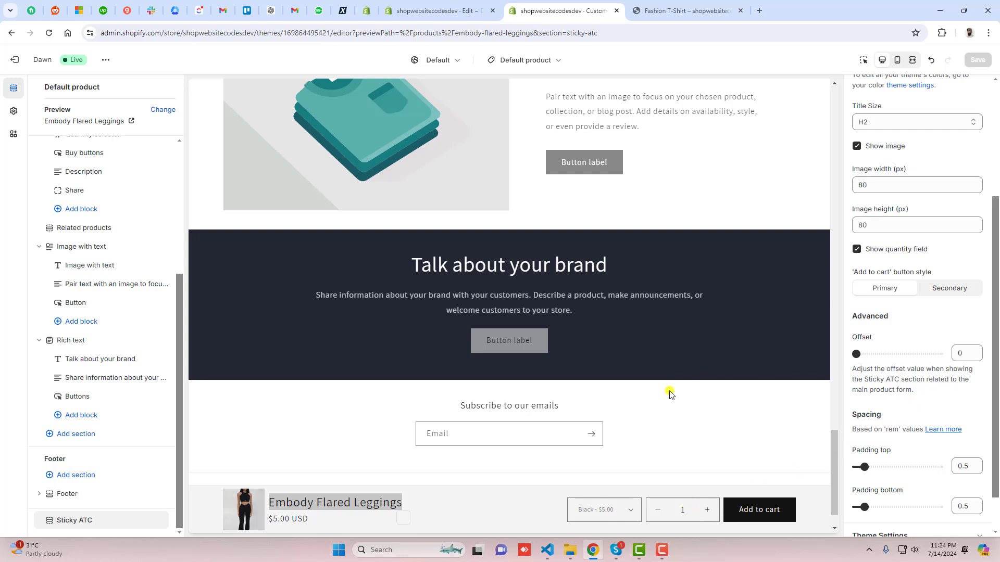
pyautogui.click(437, 499)
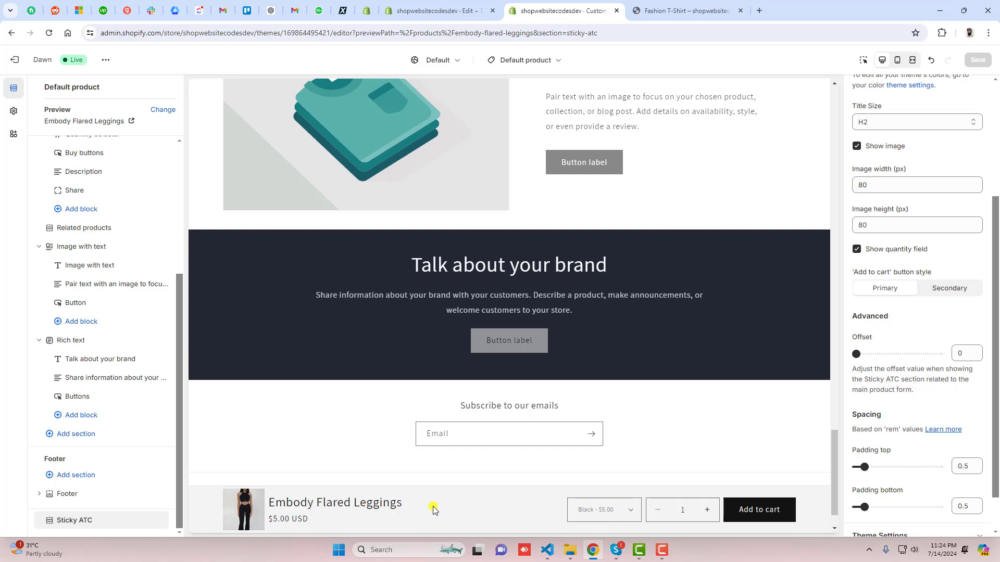
# Step: Preview the product page in mobile layout and inspect the sticky bar
pyautogui.click(895, 61)
pyautogui.scroll(-2, 554, 404)
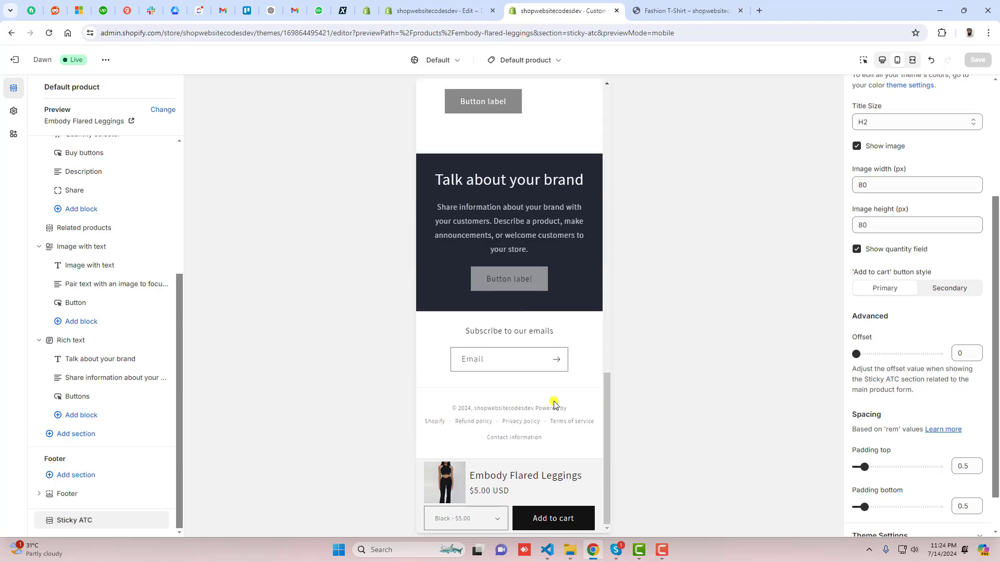
pyautogui.scroll(3, 563, 416)
pyautogui.scroll(5, 561, 414)
pyautogui.scroll(-3, 560, 412)
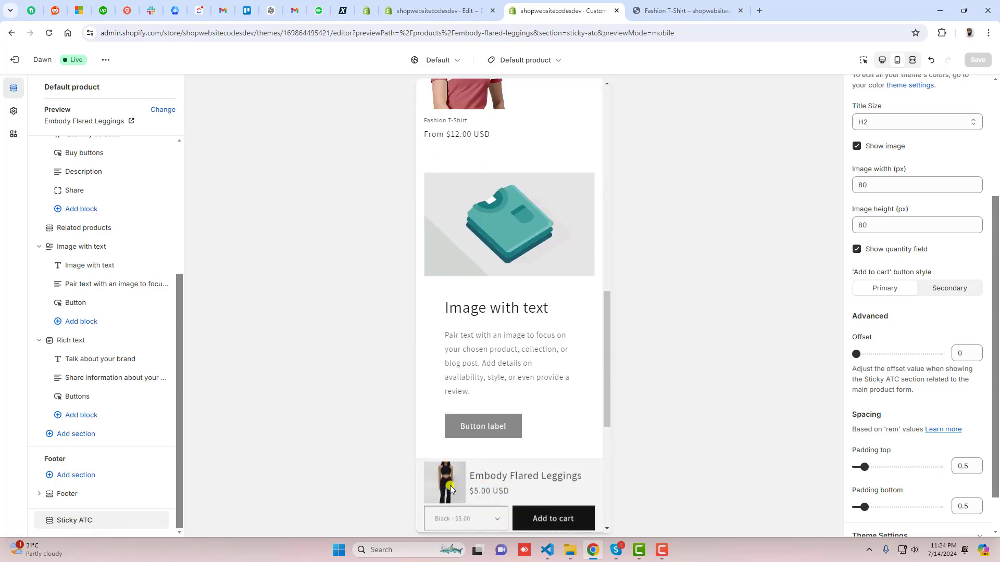
pyautogui.moveTo(517, 477); pyautogui.dragTo(493, 518)
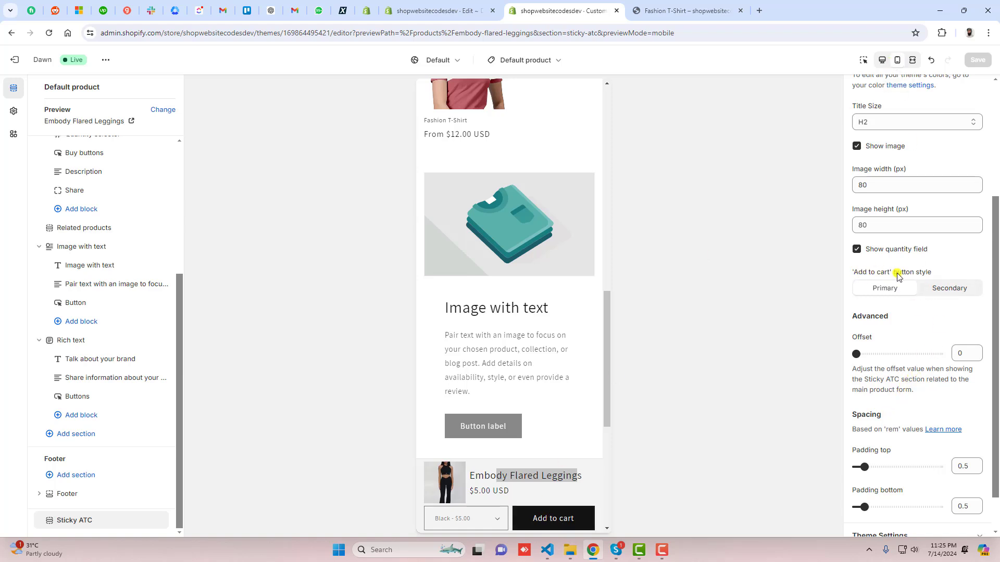
# Step: Save the Add to cart button as Secondary style, then back to Primary and save
pyautogui.click(948, 287)
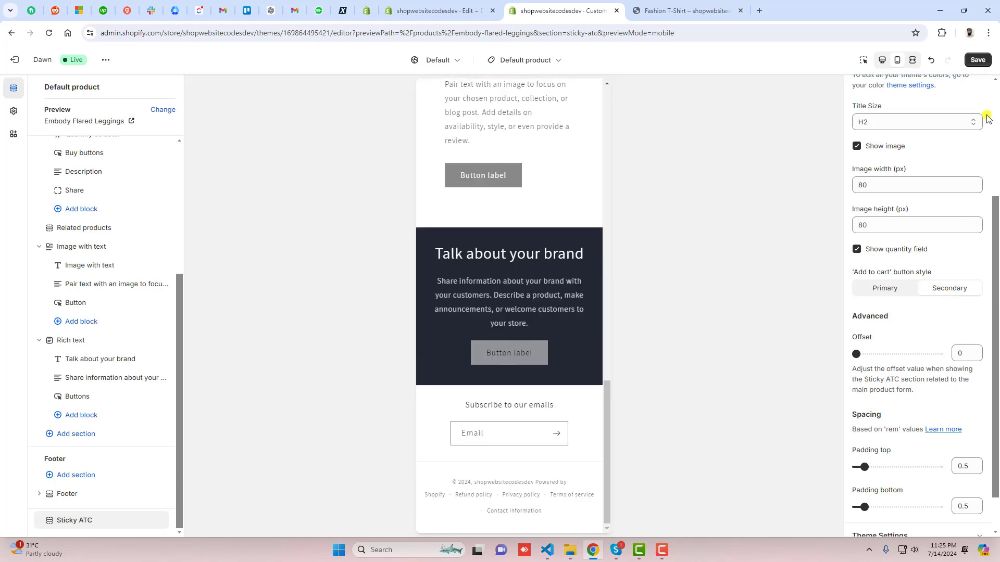
pyautogui.click(977, 60)
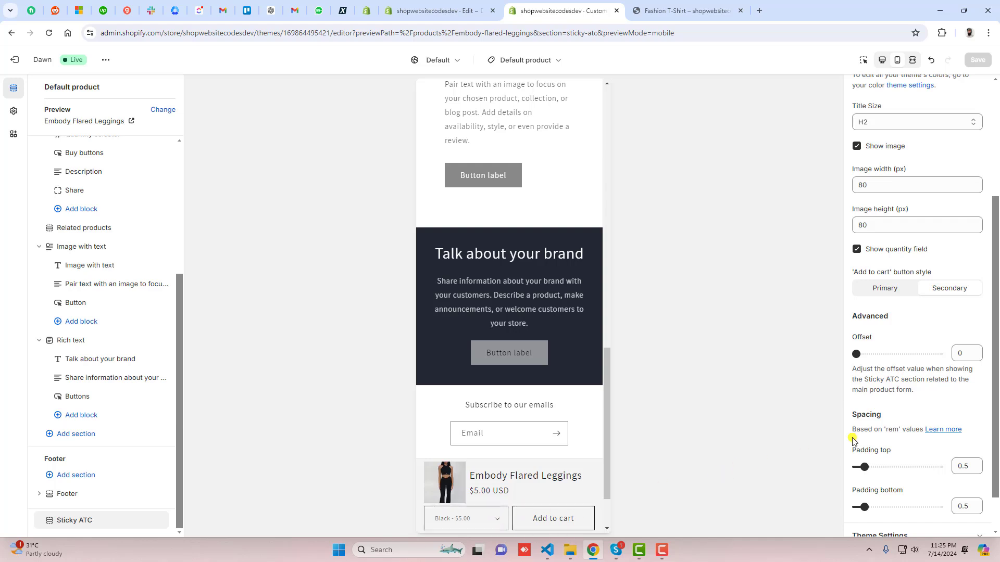
pyautogui.click(885, 288)
pyautogui.click(977, 59)
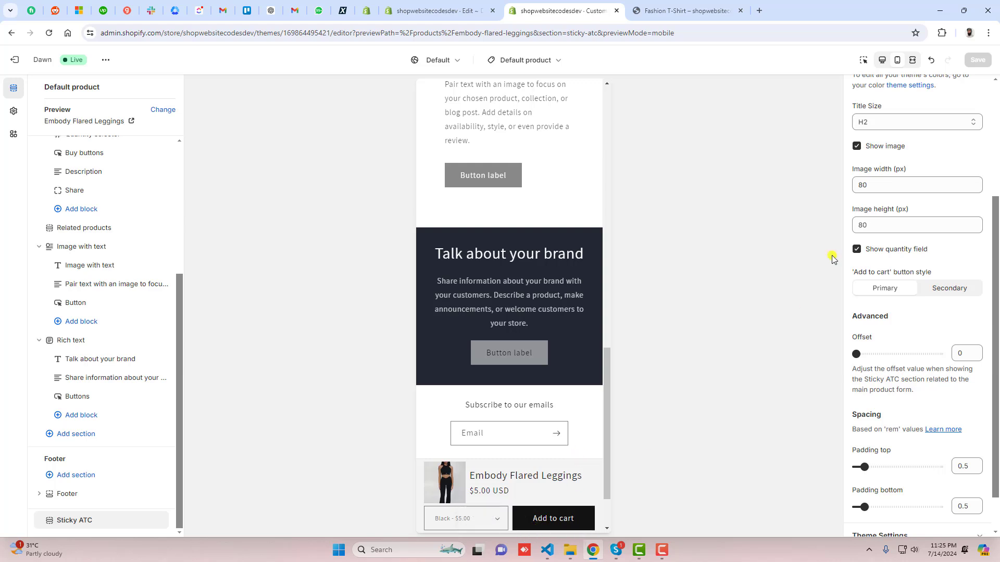
# Step: Return the preview to desktop, then reload the live Fashion T-Shirt page and scroll to its sticky bar
pyautogui.click(882, 60)
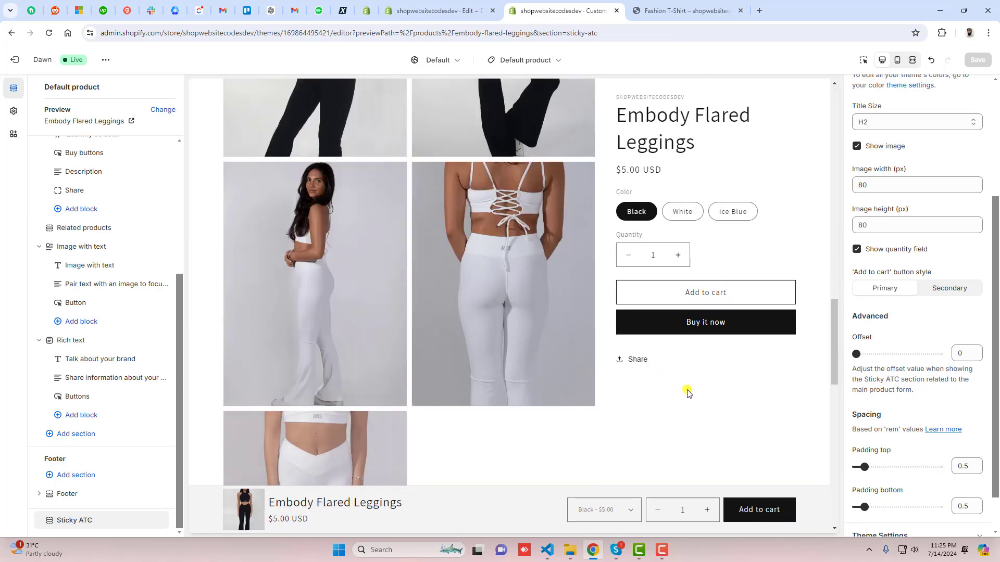
pyautogui.click(646, 5)
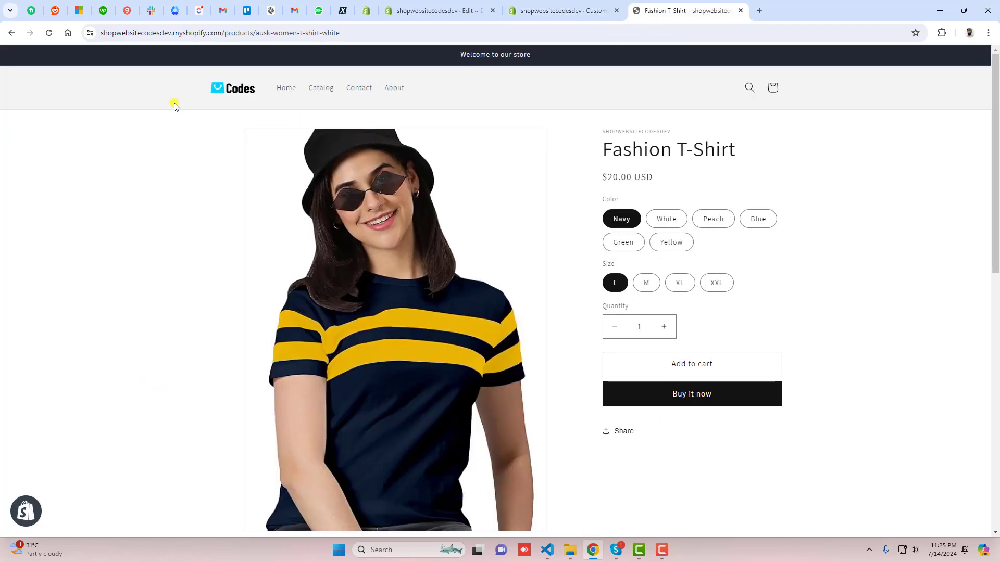
pyautogui.click(49, 32)
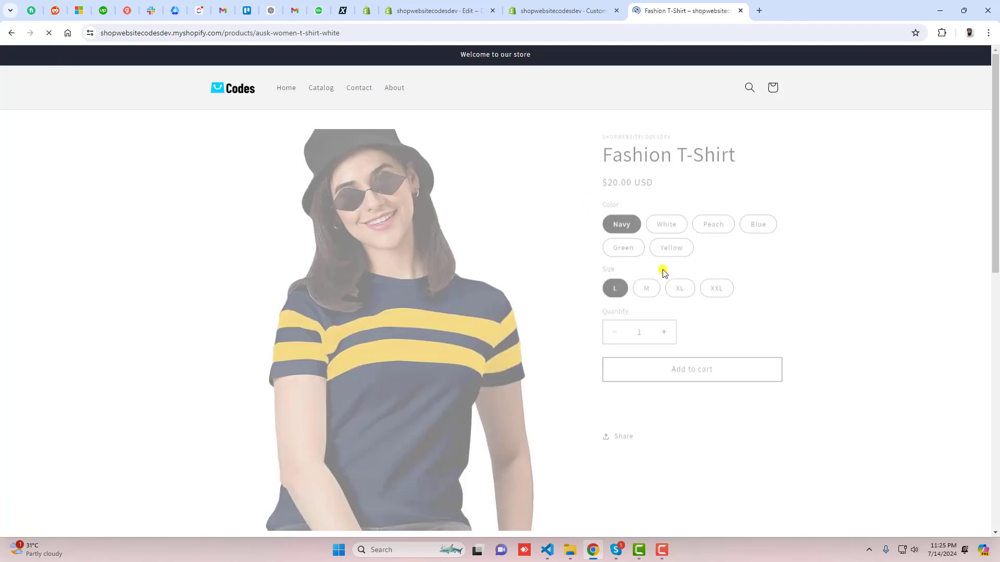
pyautogui.scroll(-5, 828, 278)
pyautogui.scroll(-5, 837, 279)
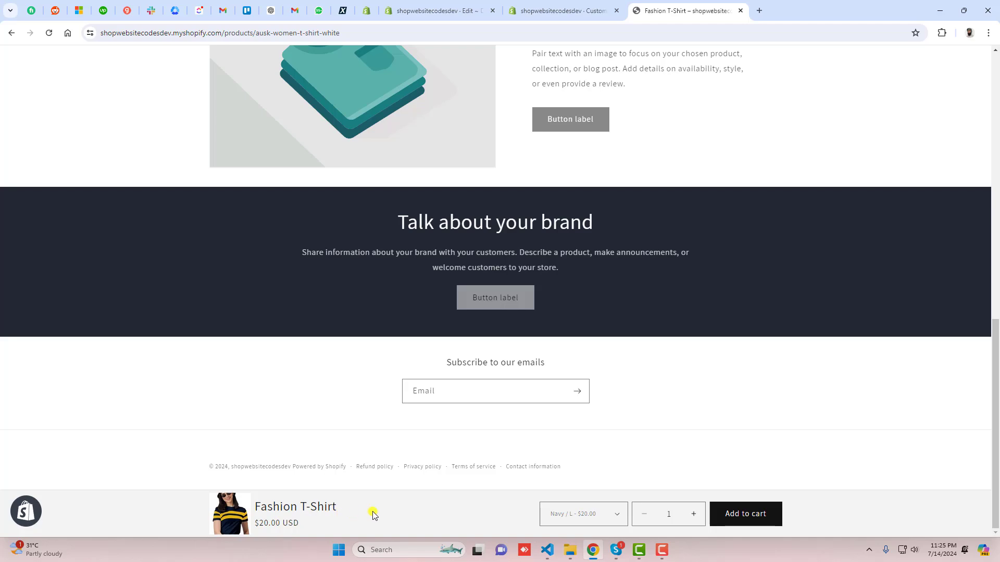
pyautogui.rightClick(780, 137)
pyautogui.click(830, 416)
pyautogui.scroll(10, 191, 290)
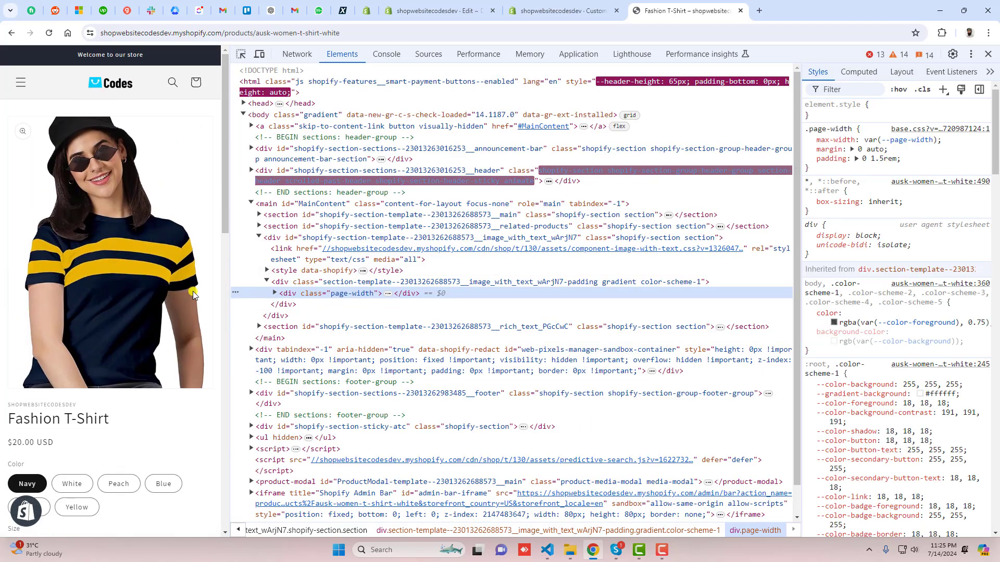
pyautogui.scroll(-3, 191, 291)
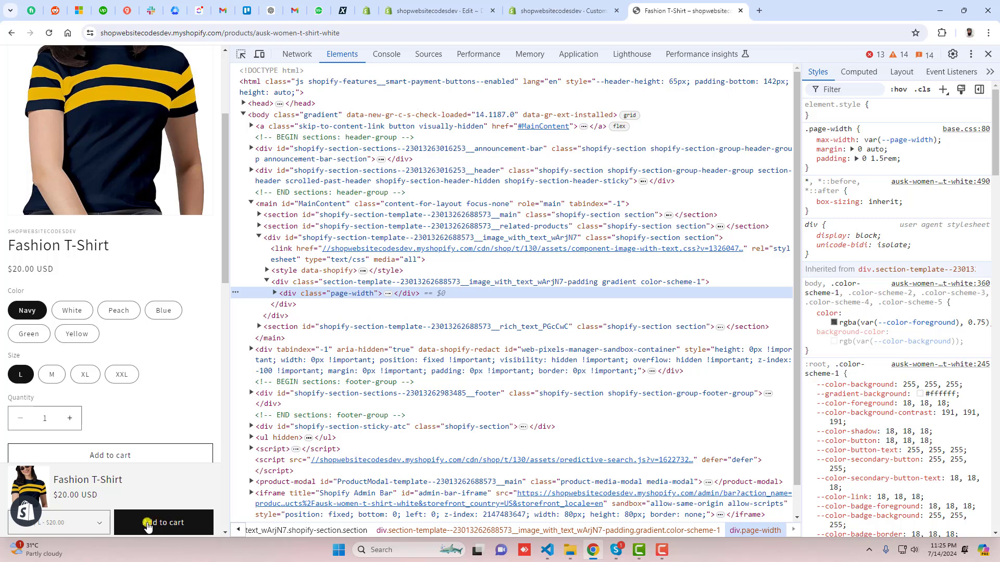
pyautogui.click(101, 528)
pyautogui.click(94, 527)
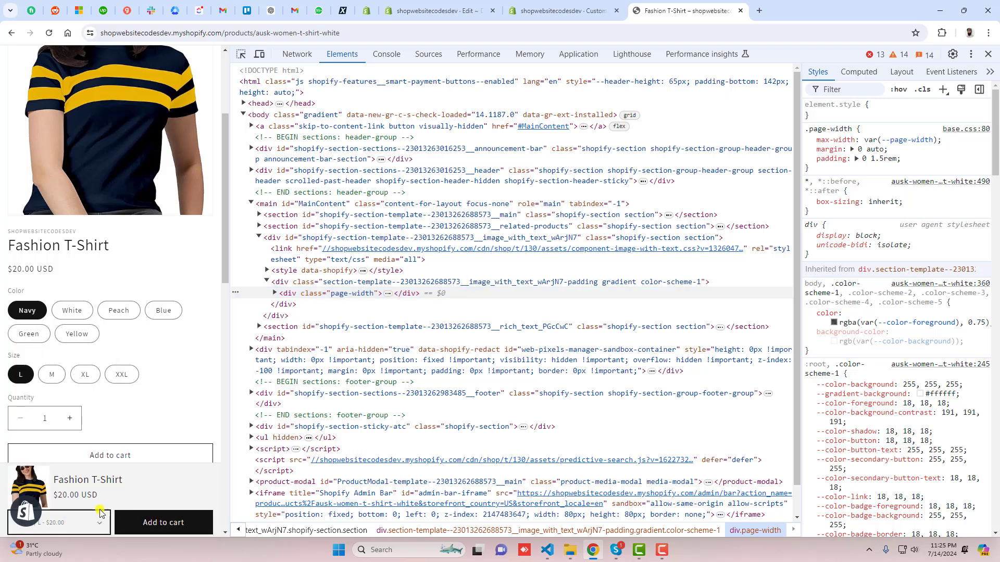
pyautogui.moveTo(56, 480); pyautogui.dragTo(124, 481)
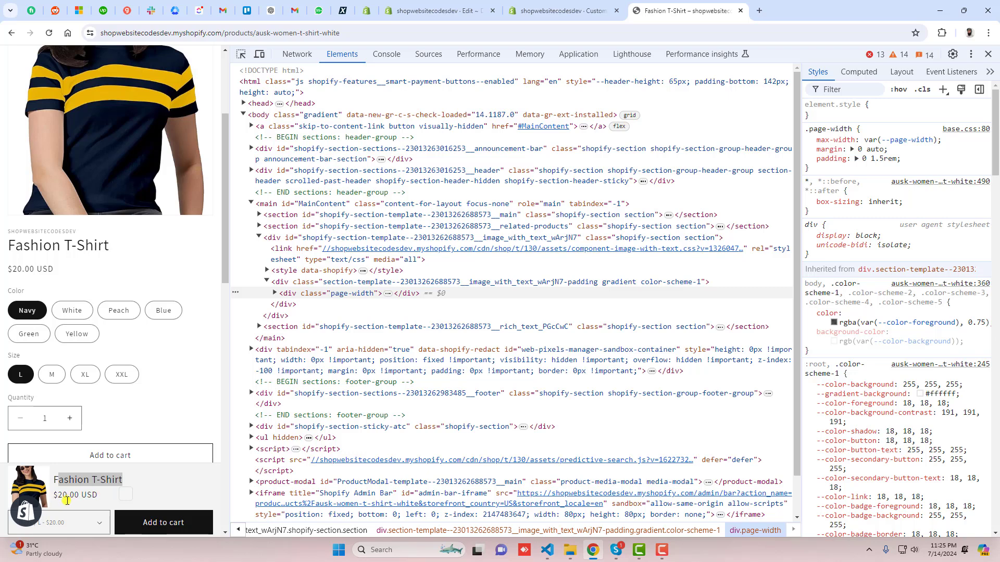
pyautogui.scroll(4, 159, 339)
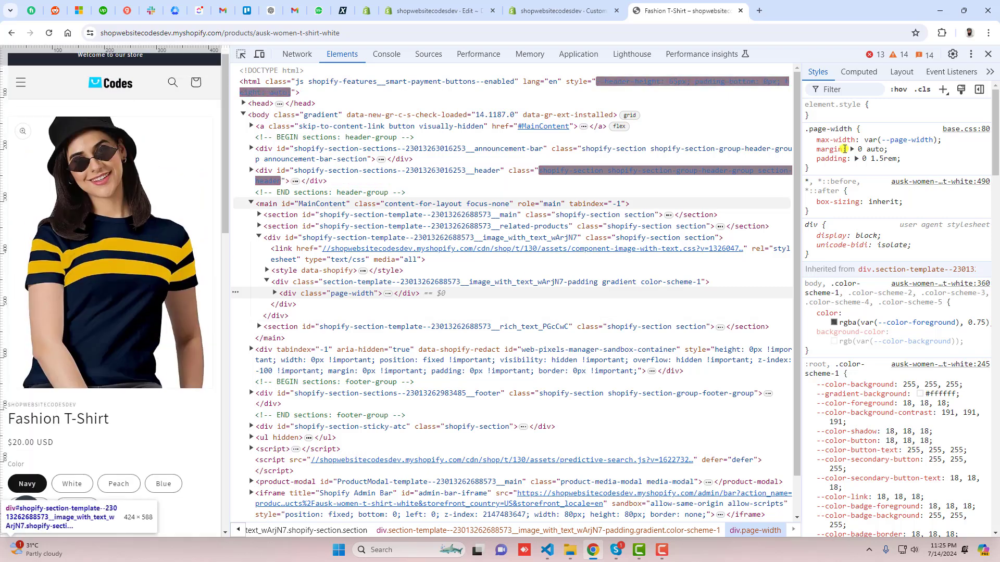
pyautogui.click(987, 54)
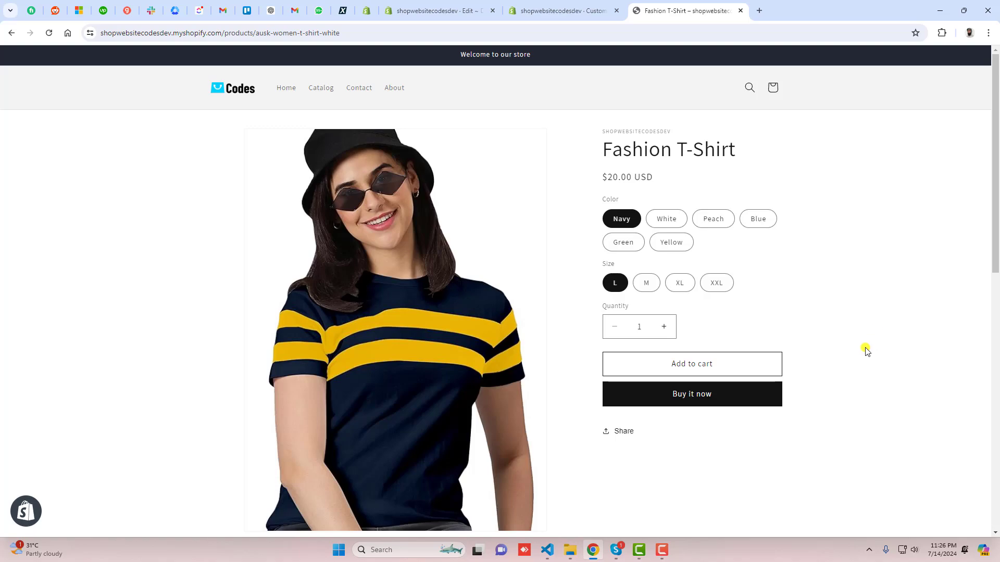